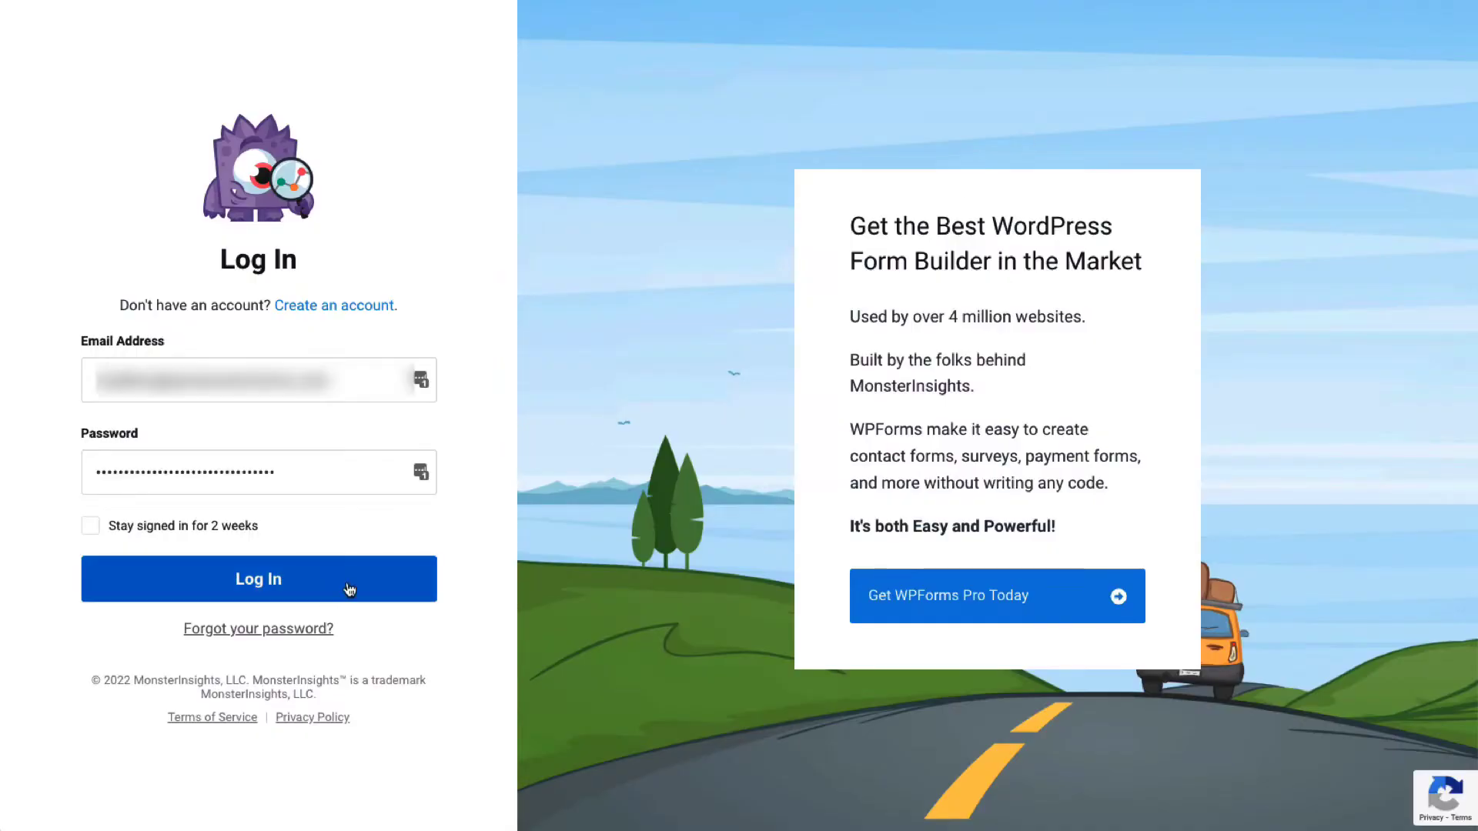
# Step: Download the MonsterInsights Pro zip from the account's license details and downloads page
pyautogui.click(349, 588)
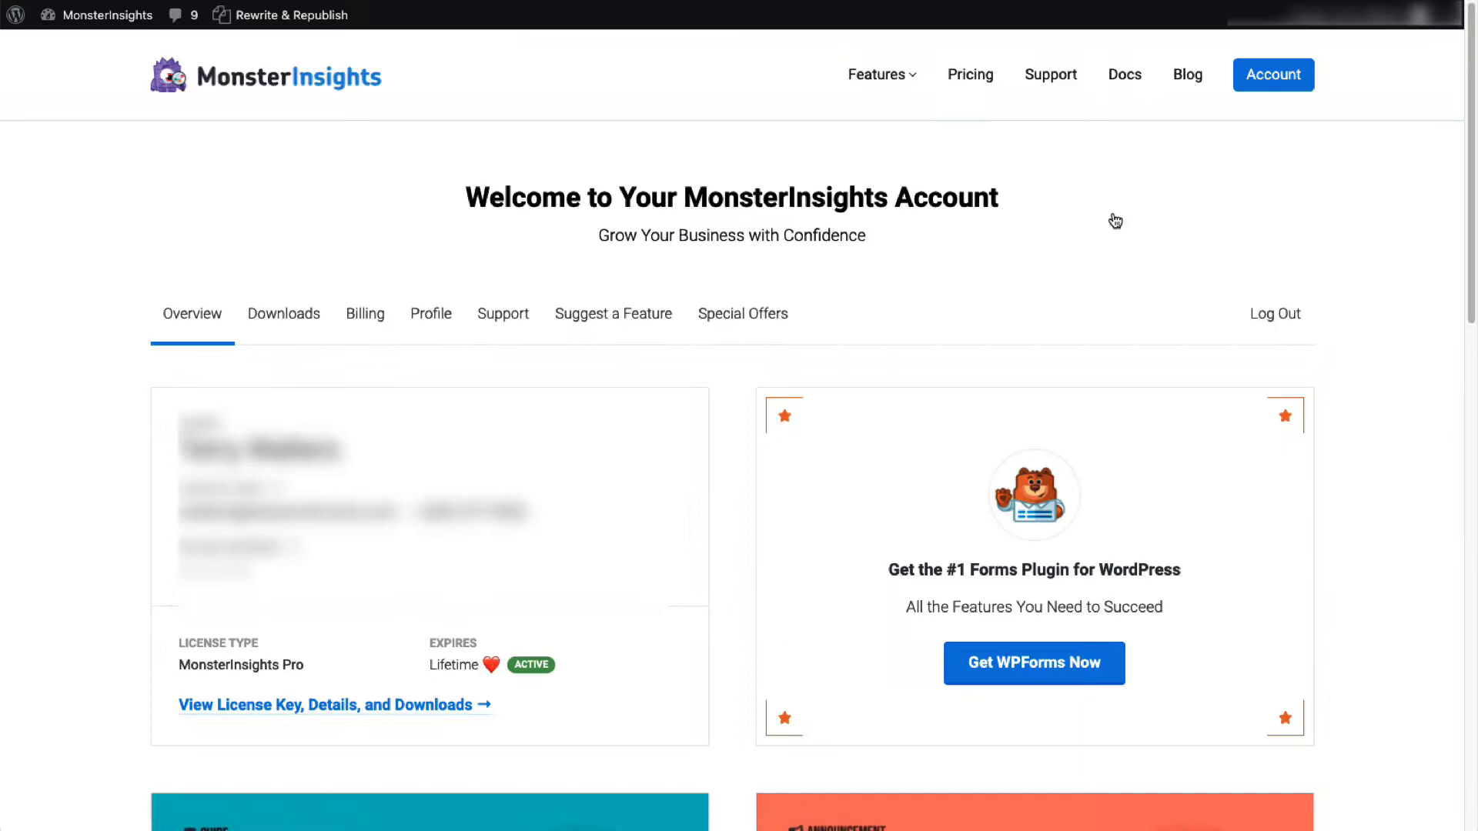
pyautogui.click(428, 703)
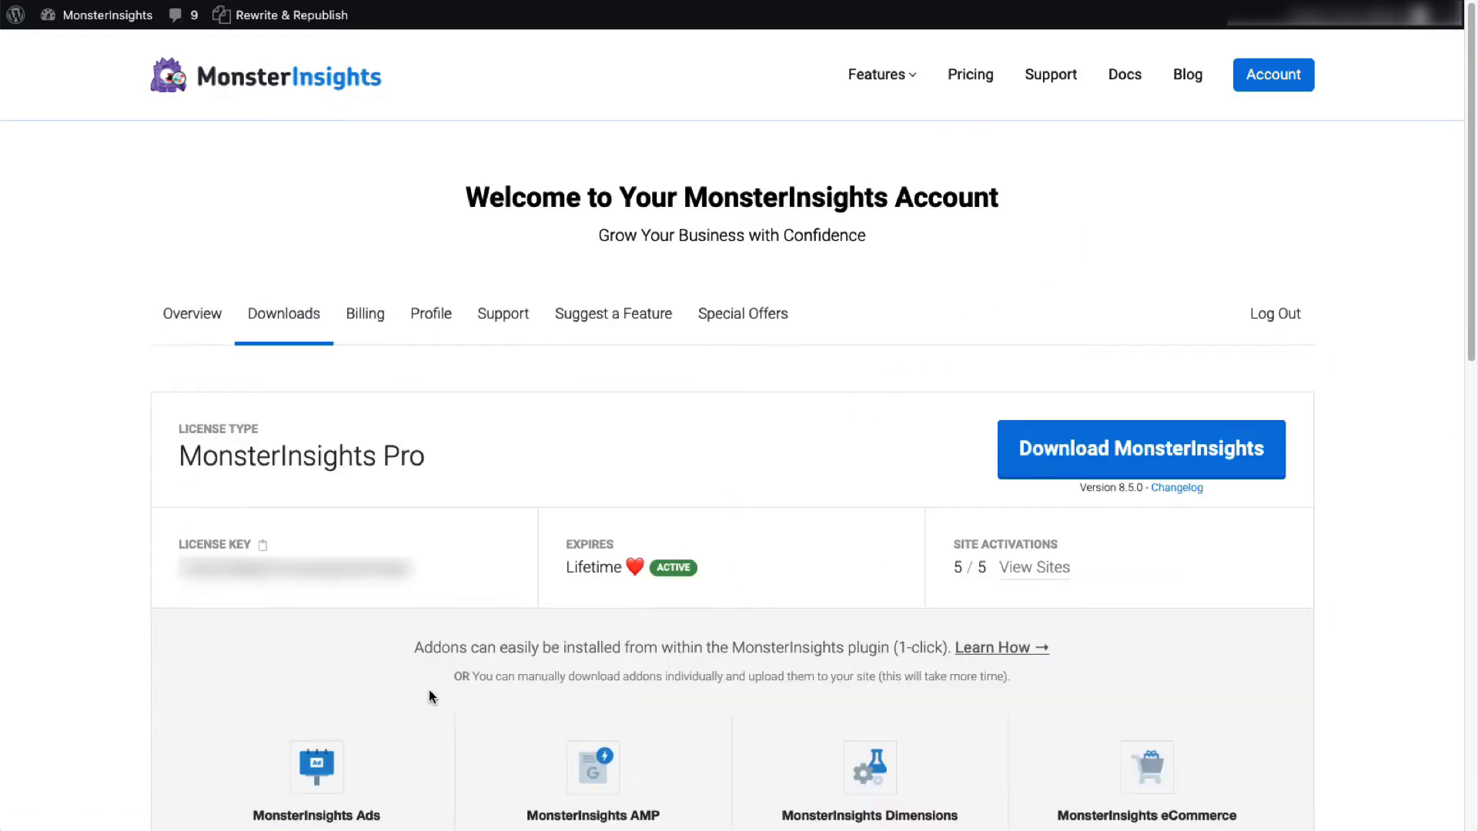
pyautogui.click(1134, 460)
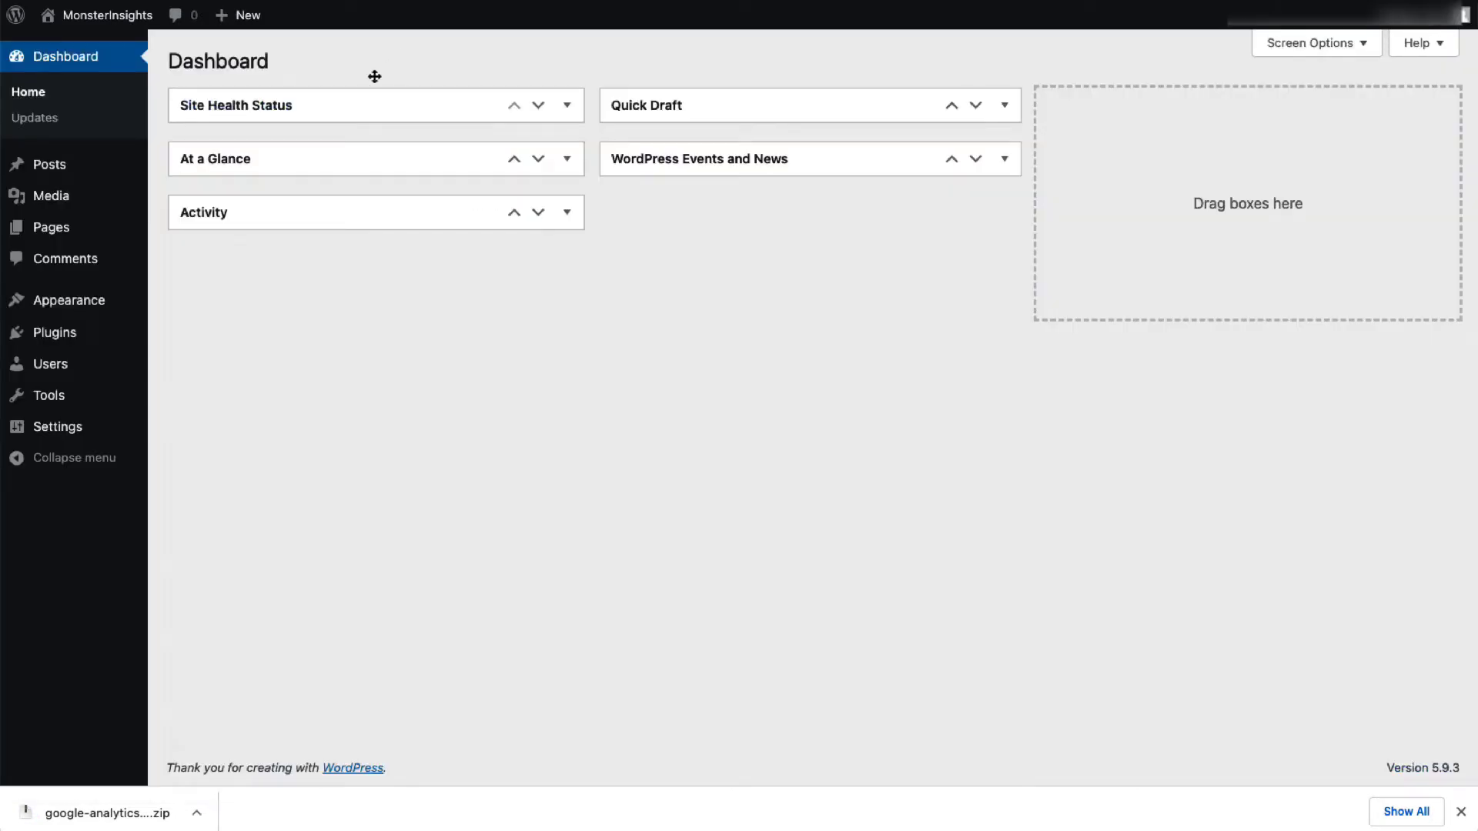
pyautogui.moveTo(54, 333)
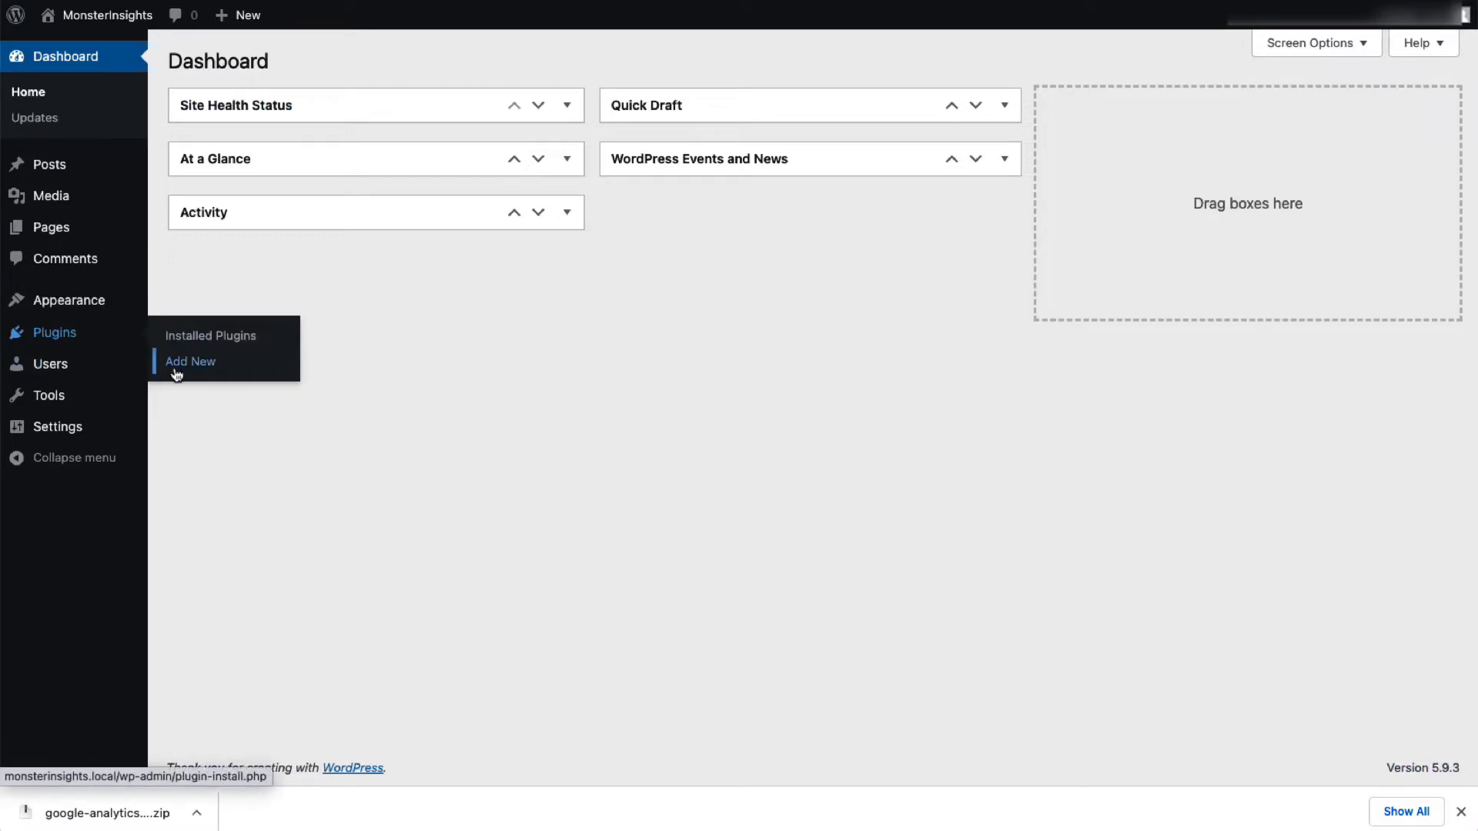
# Step: Upload the MonsterInsights Pro zip under Plugins > Add New, install it and activate it
pyautogui.click(176, 373)
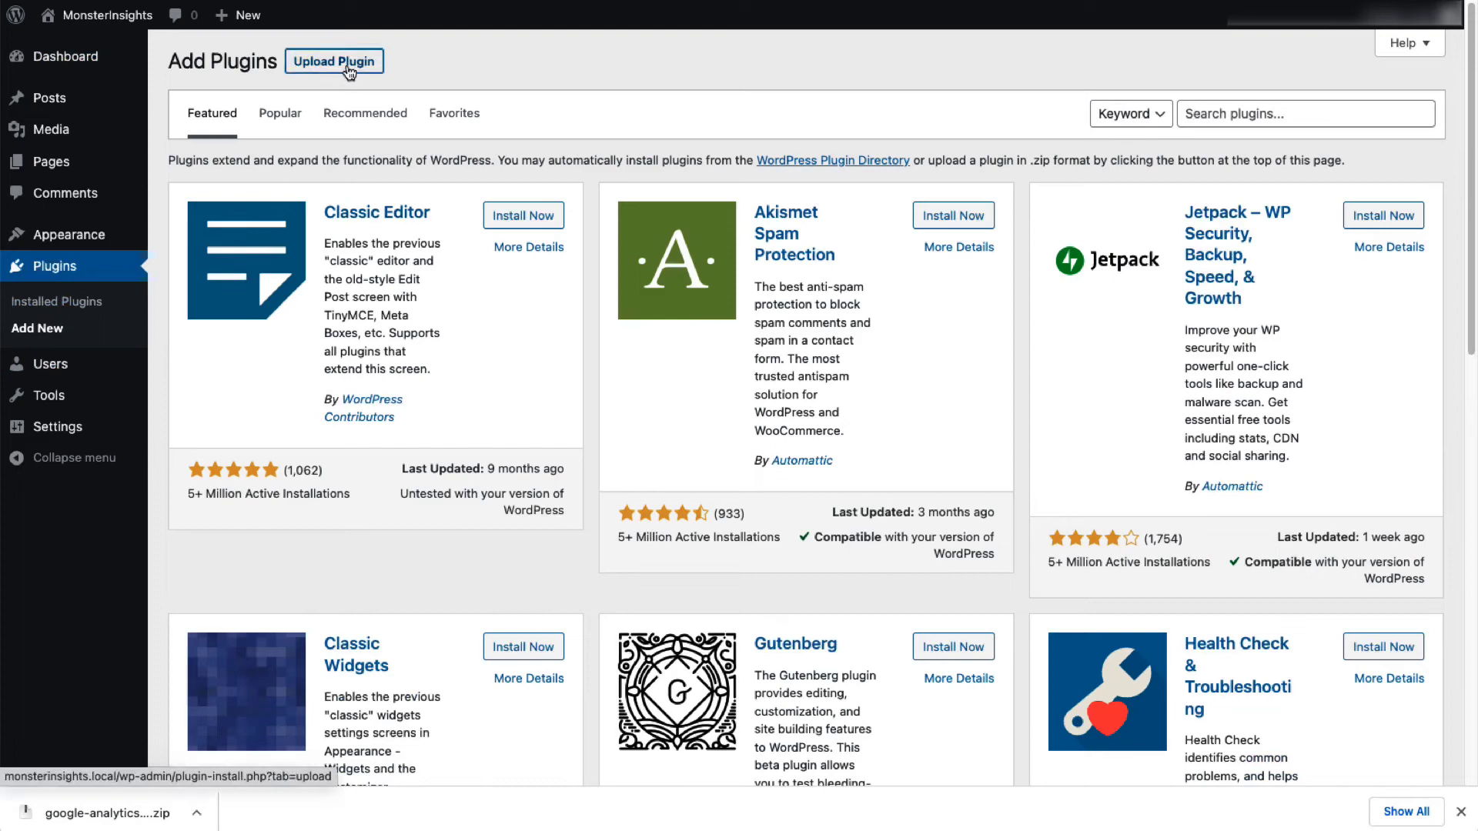
pyautogui.click(347, 66)
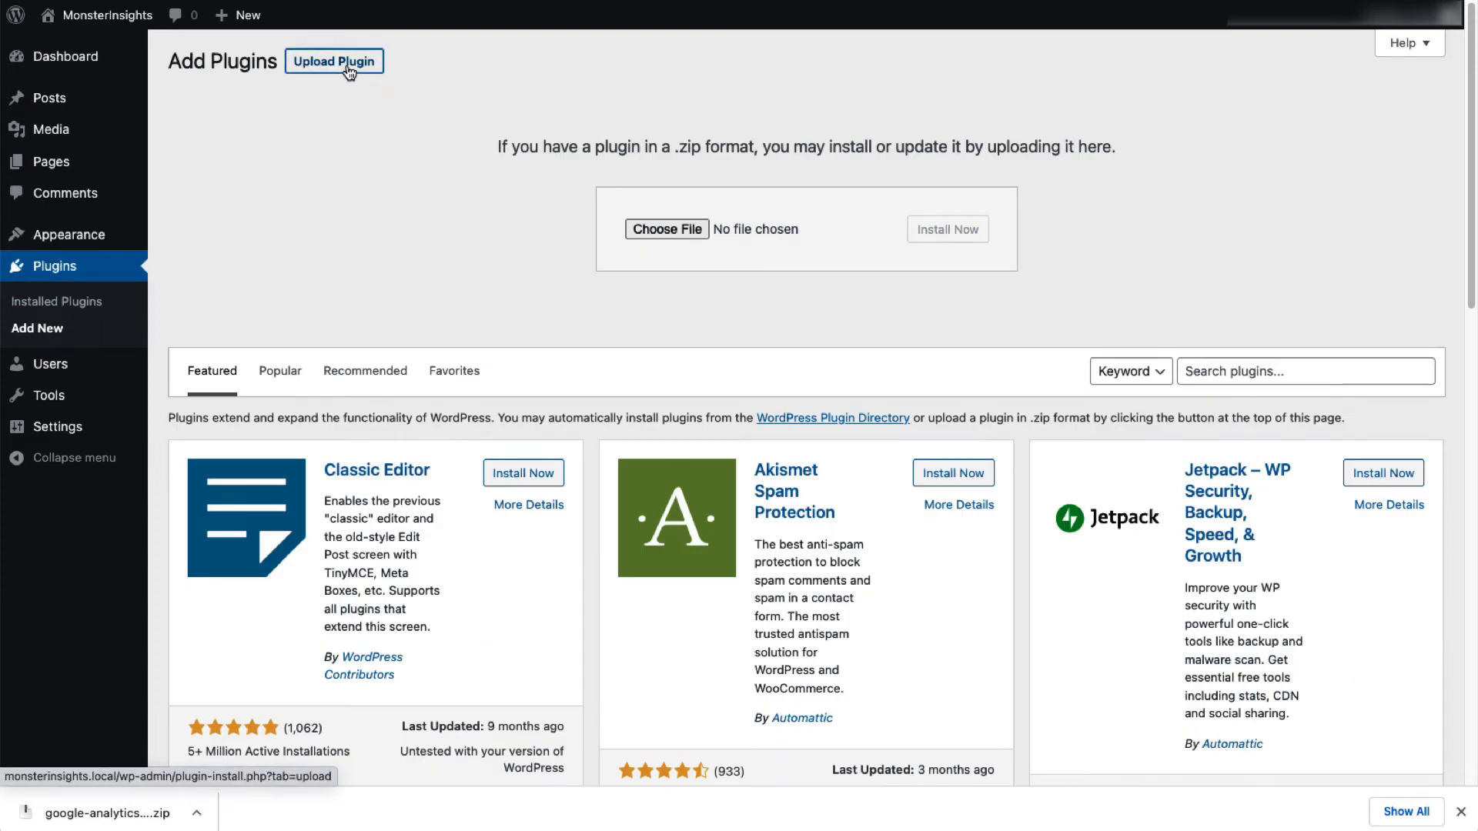
pyautogui.moveTo(108, 813); pyautogui.dragTo(339, 632)
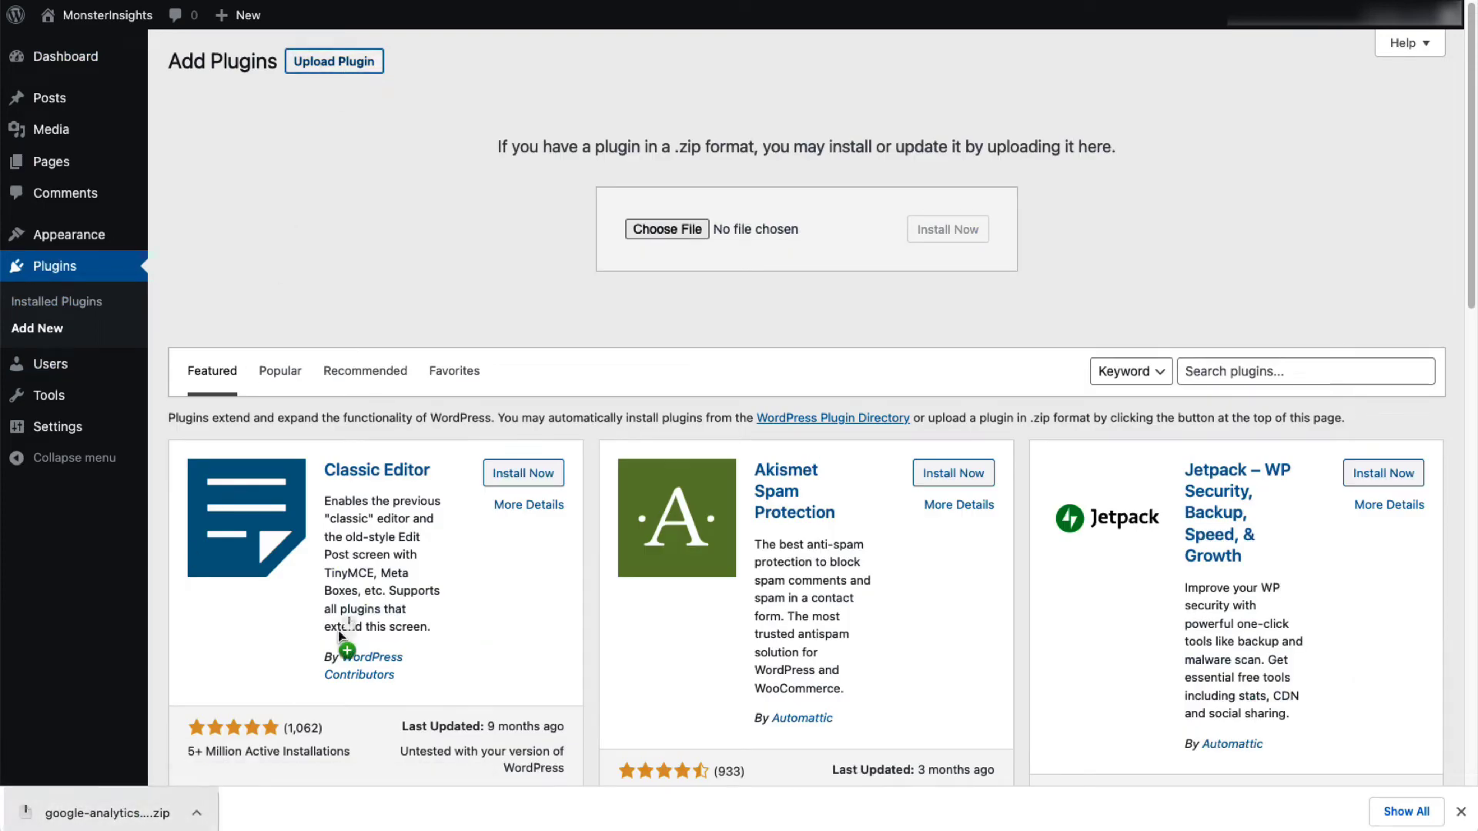
pyautogui.moveTo(707, 233); pyautogui.dragTo(707, 233)
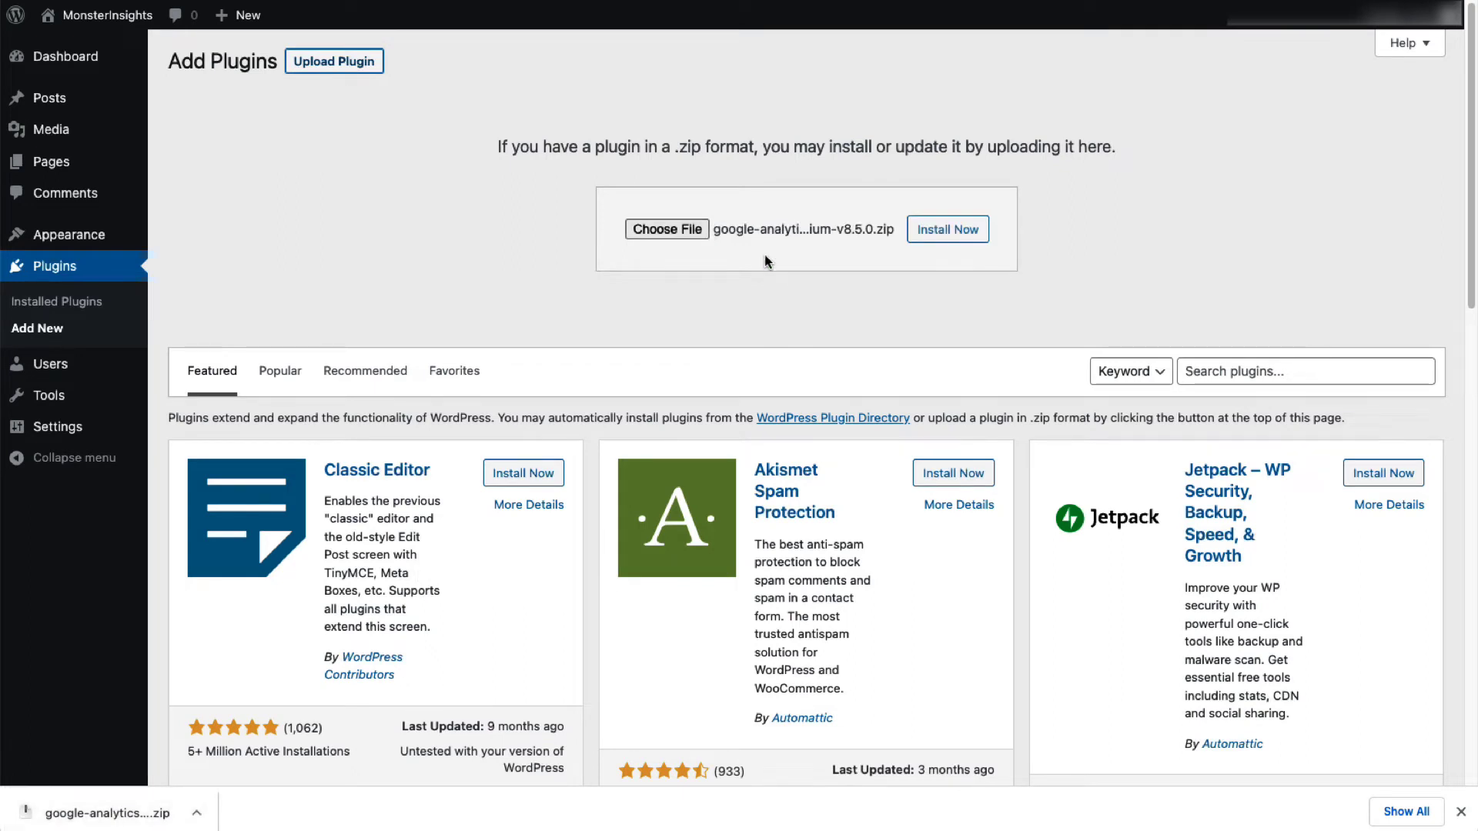
pyautogui.click(939, 240)
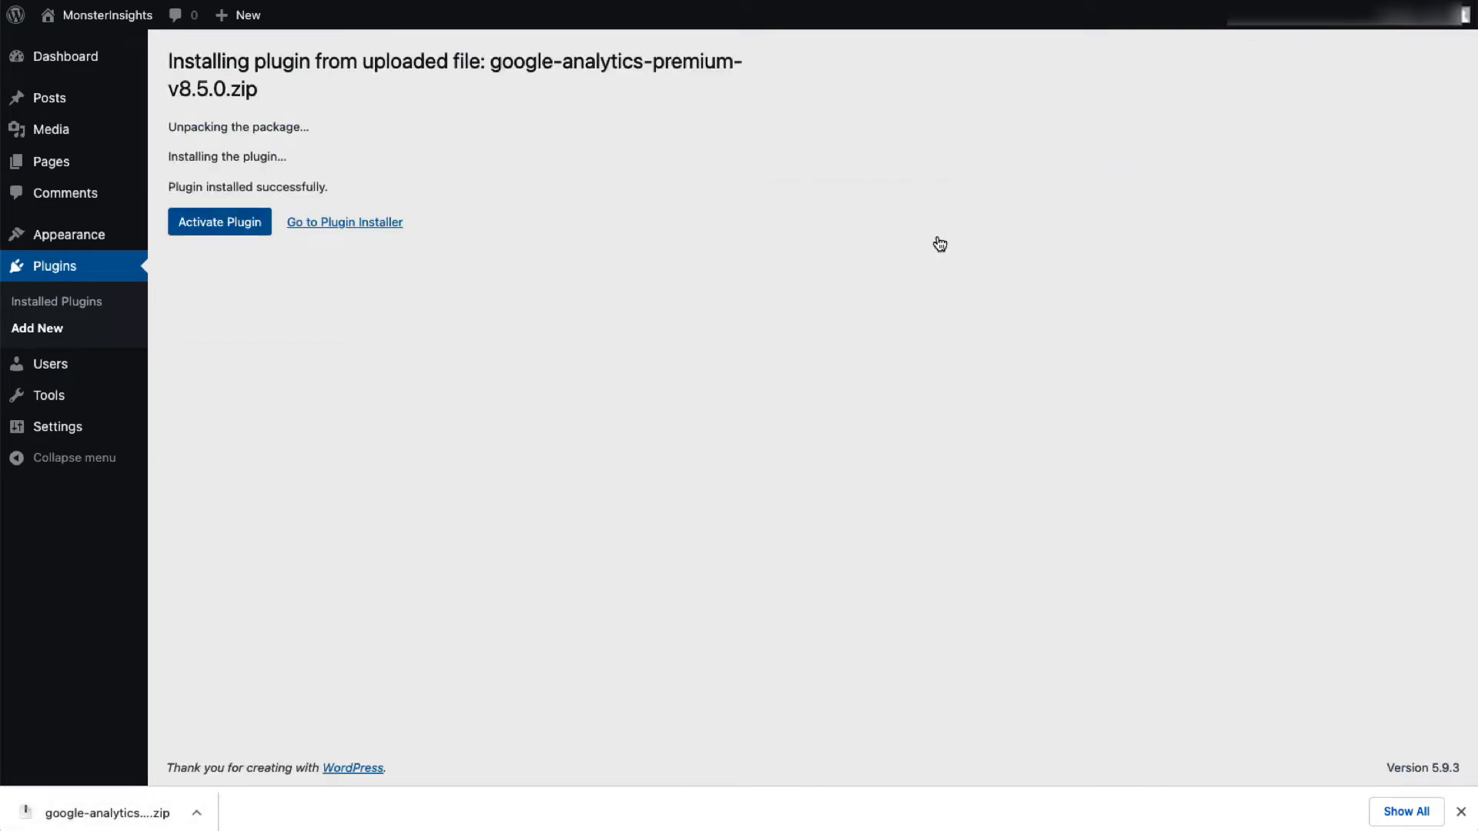
pyautogui.click(245, 229)
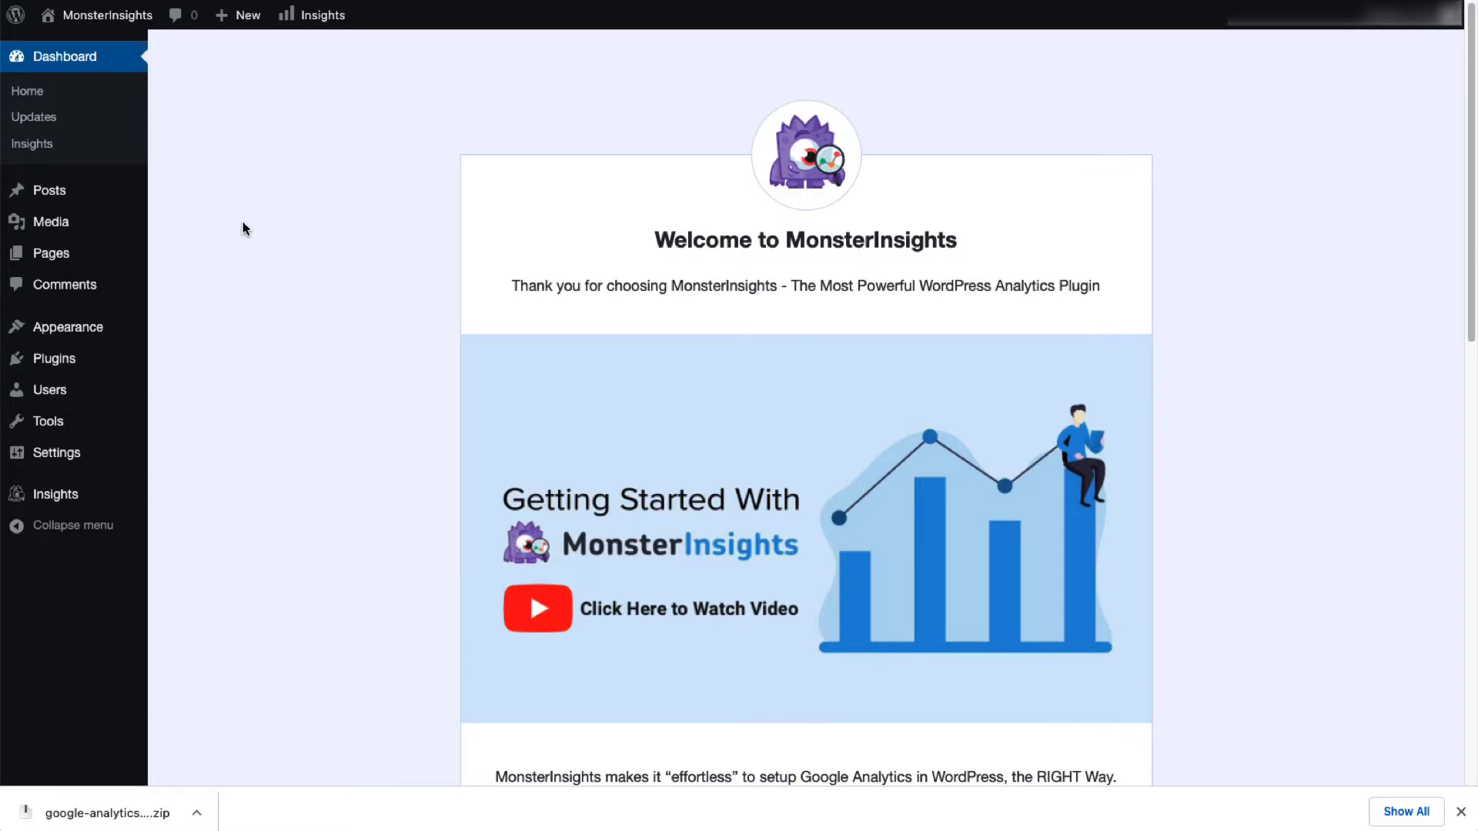
# Step: Launch the MonsterInsights setup wizard and choose eCommerce as the site category
pyautogui.scroll(-2, 346, 323)
pyautogui.scroll(-4, 539, 346)
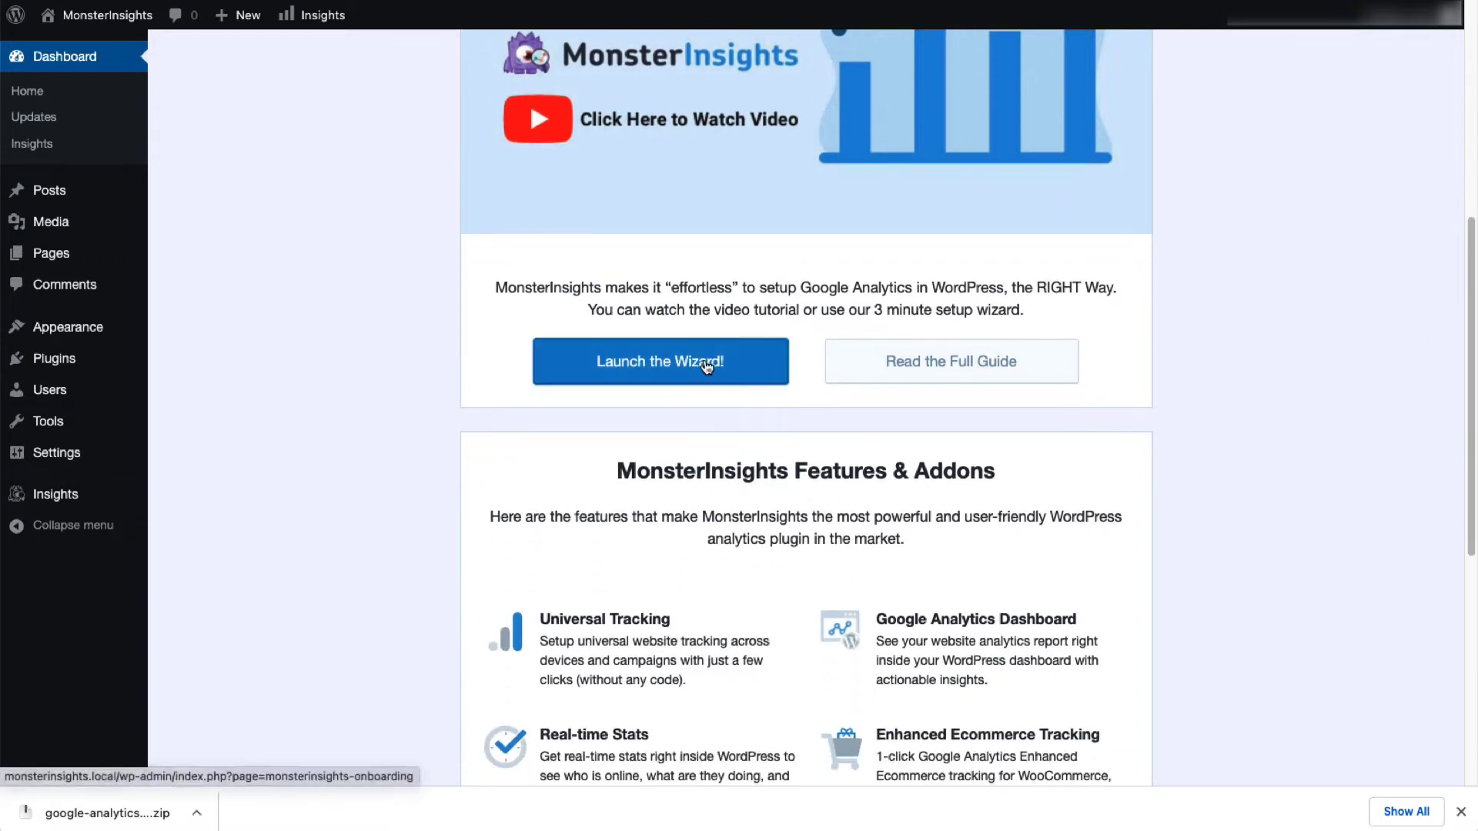
pyautogui.click(706, 367)
pyautogui.click(448, 515)
pyautogui.click(535, 599)
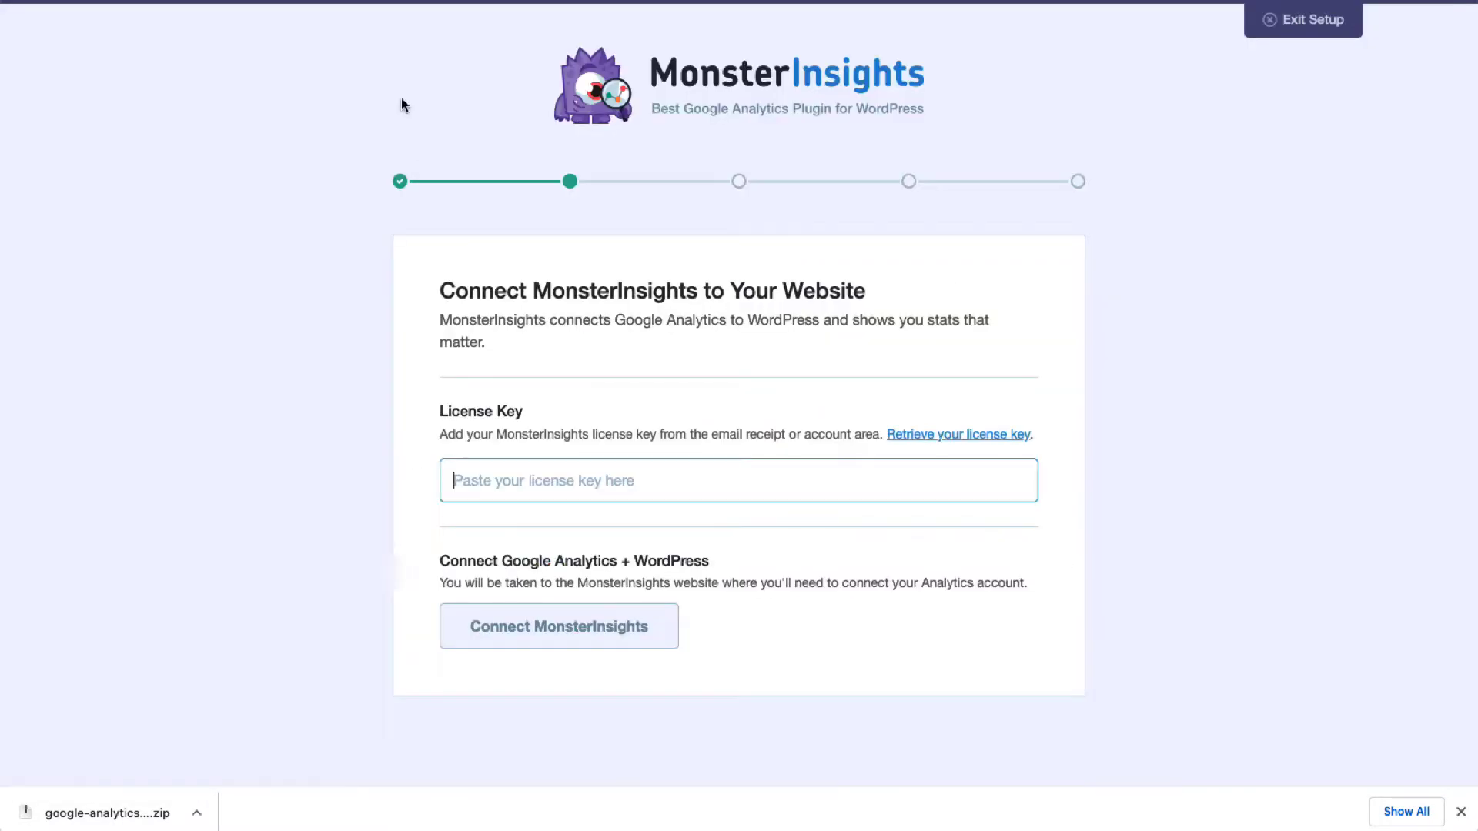
# Step: Paste the Pro license key and connect the site to the Google Analytics account
pyautogui.rightClick(479, 471)
pyautogui.click(510, 606)
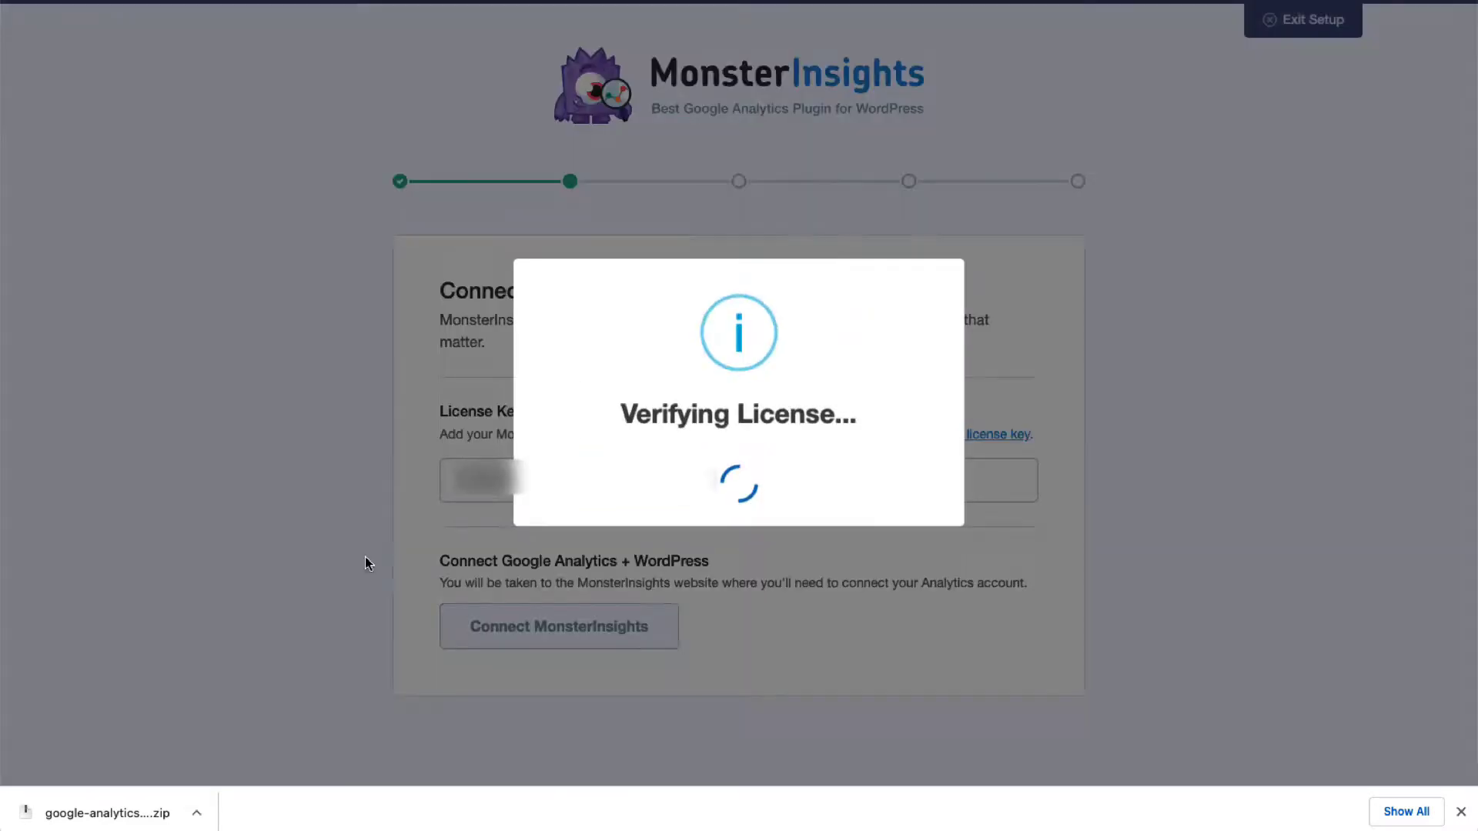
pyautogui.click(569, 622)
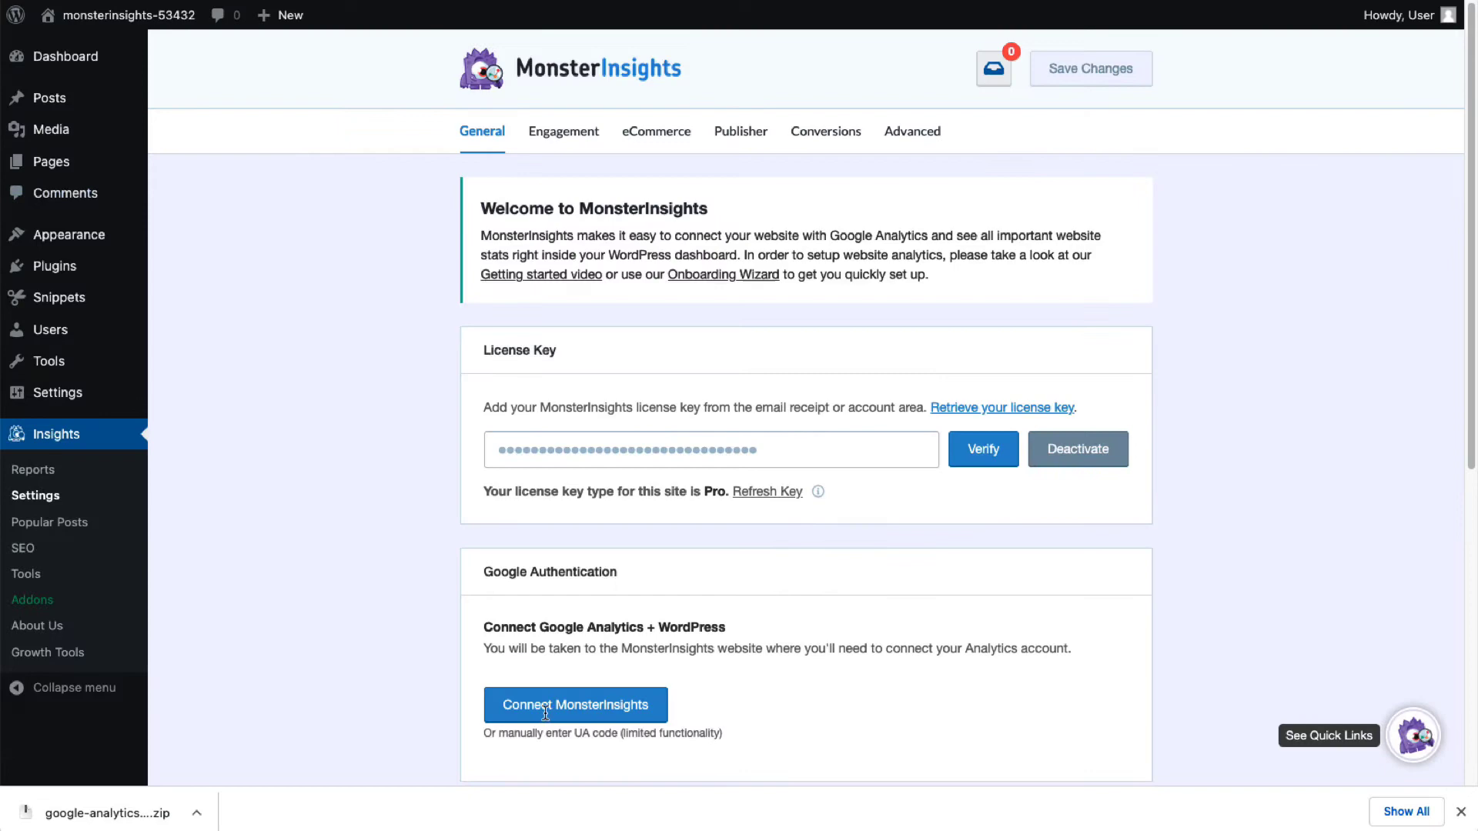
pyautogui.click(544, 710)
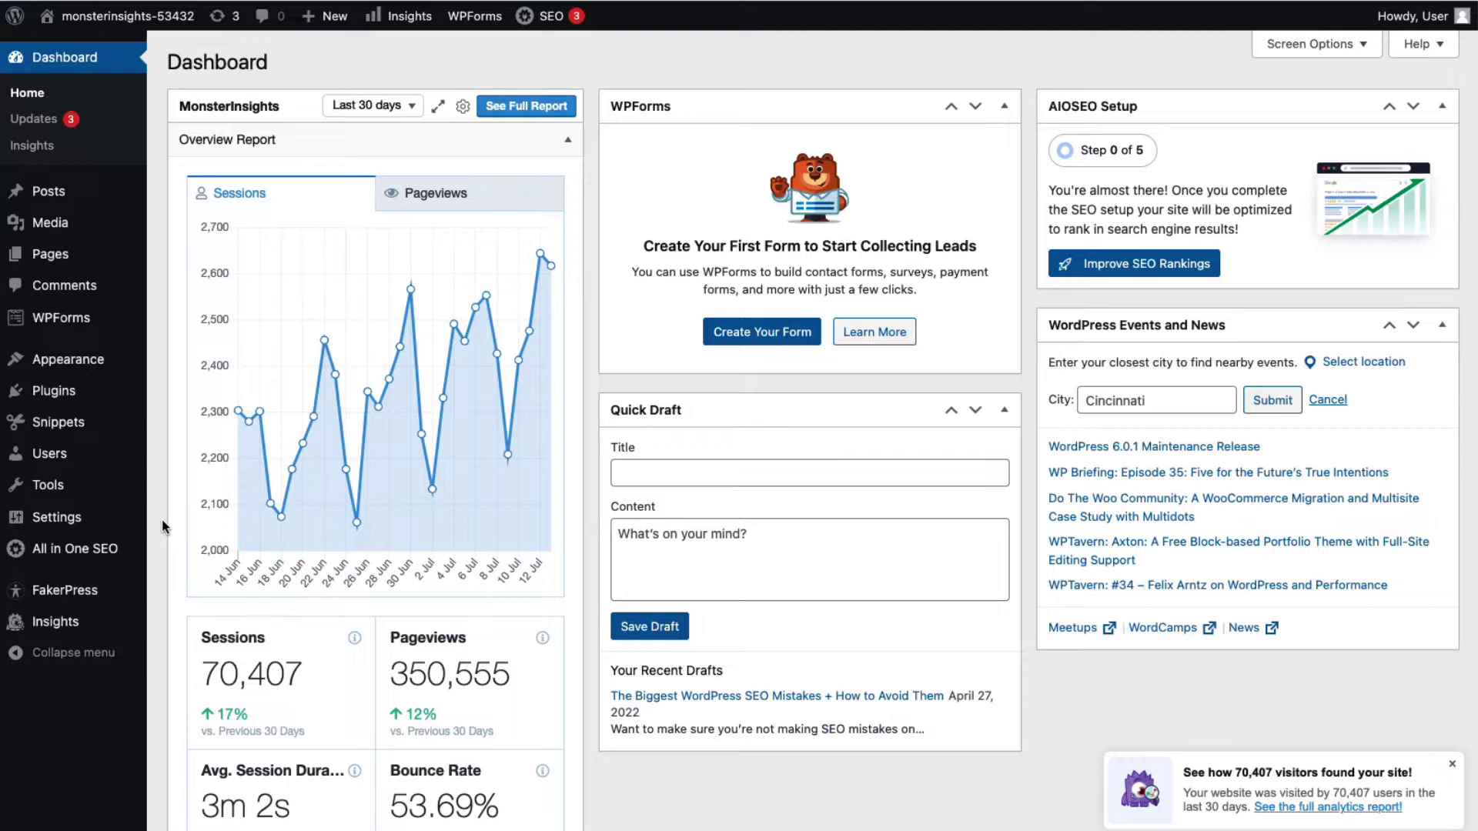
pyautogui.moveTo(55, 622)
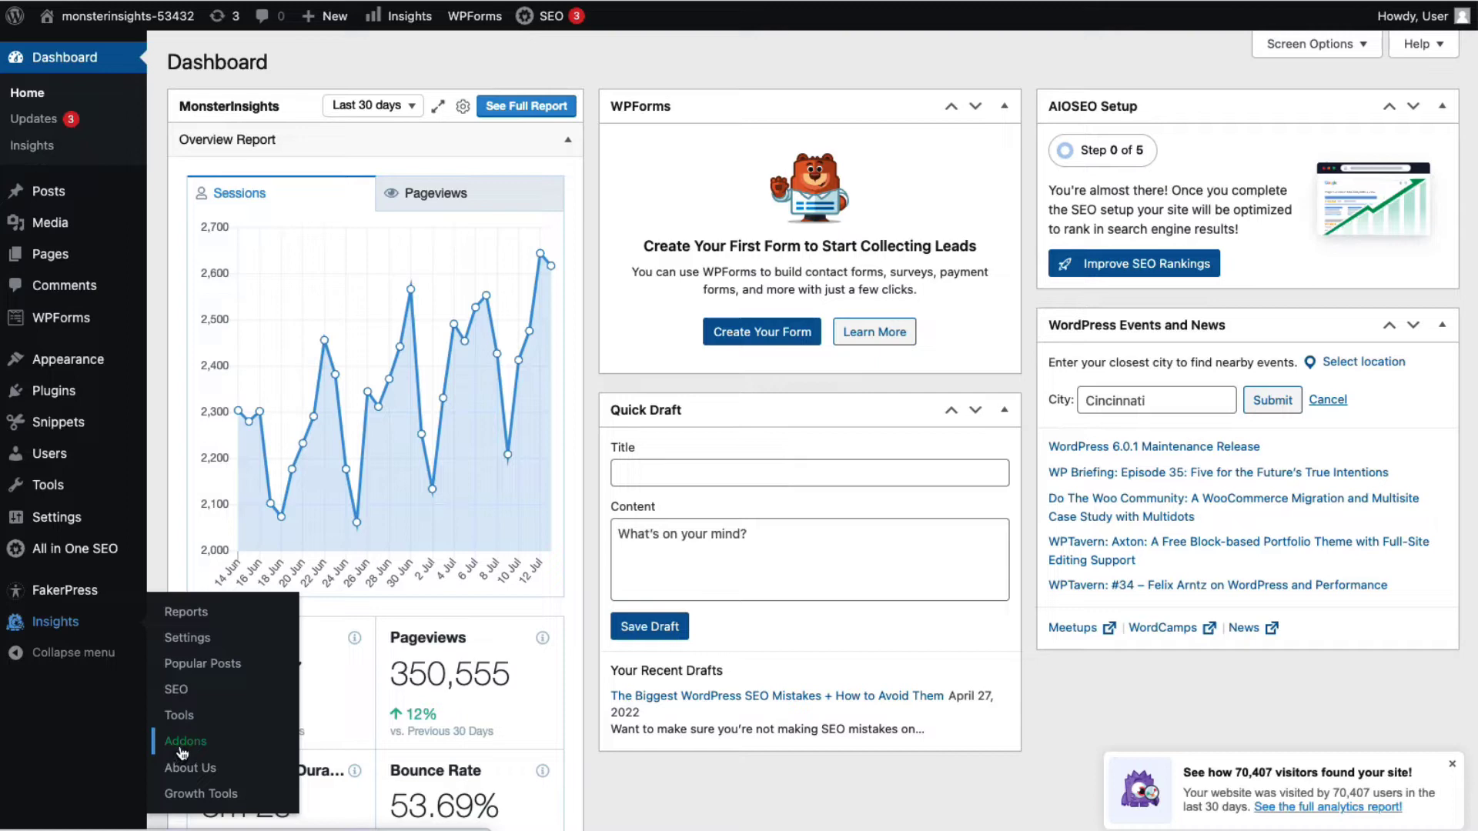
# Step: Install and activate the Forms addon from the MonsterInsights Addons list
pyautogui.click(185, 742)
pyautogui.scroll(-2, 343, 645)
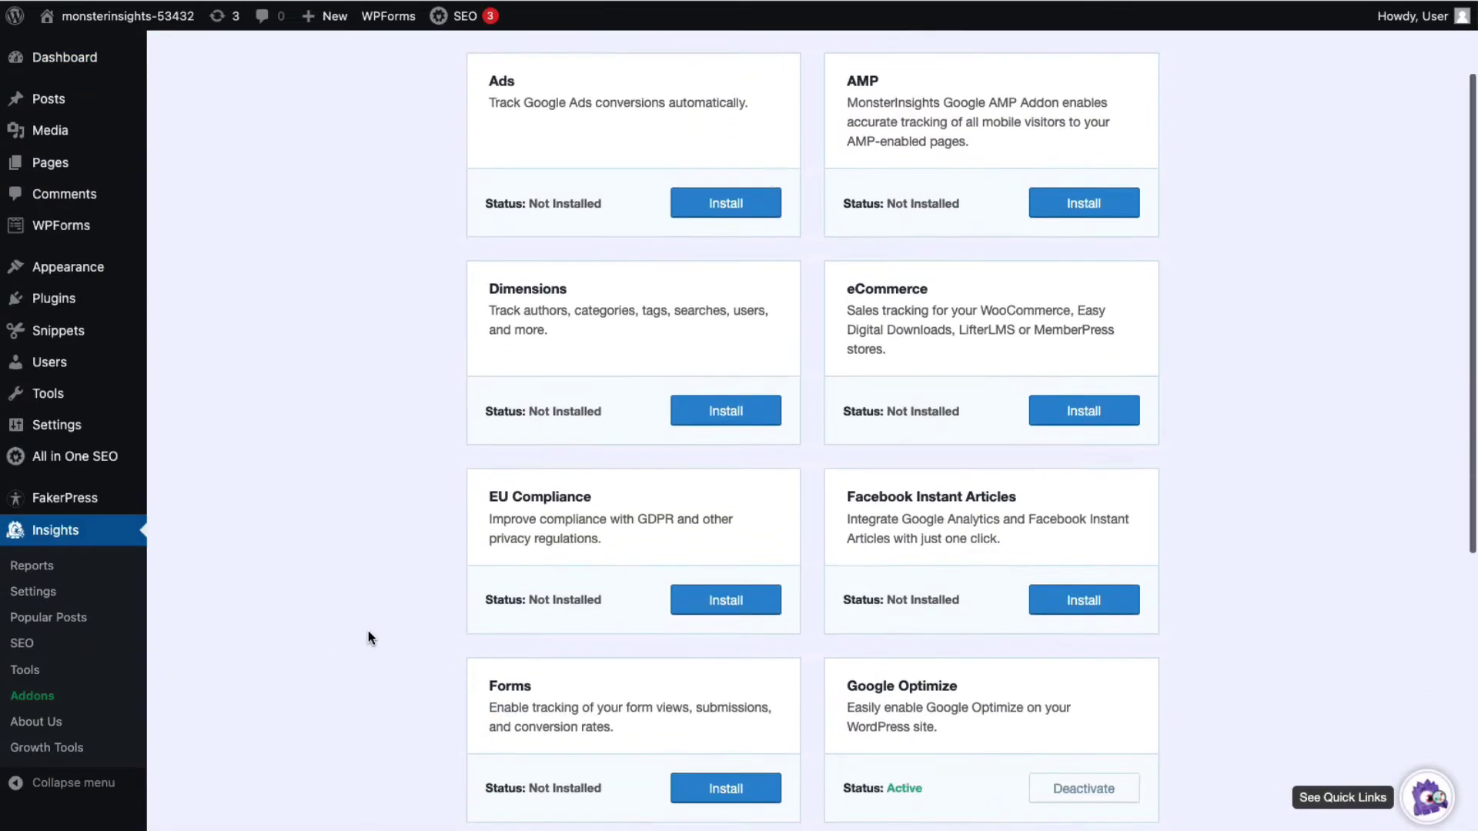
pyautogui.scroll(-1, 367, 631)
pyautogui.scroll(-2, 373, 626)
pyautogui.scroll(-1, 373, 627)
pyautogui.click(715, 394)
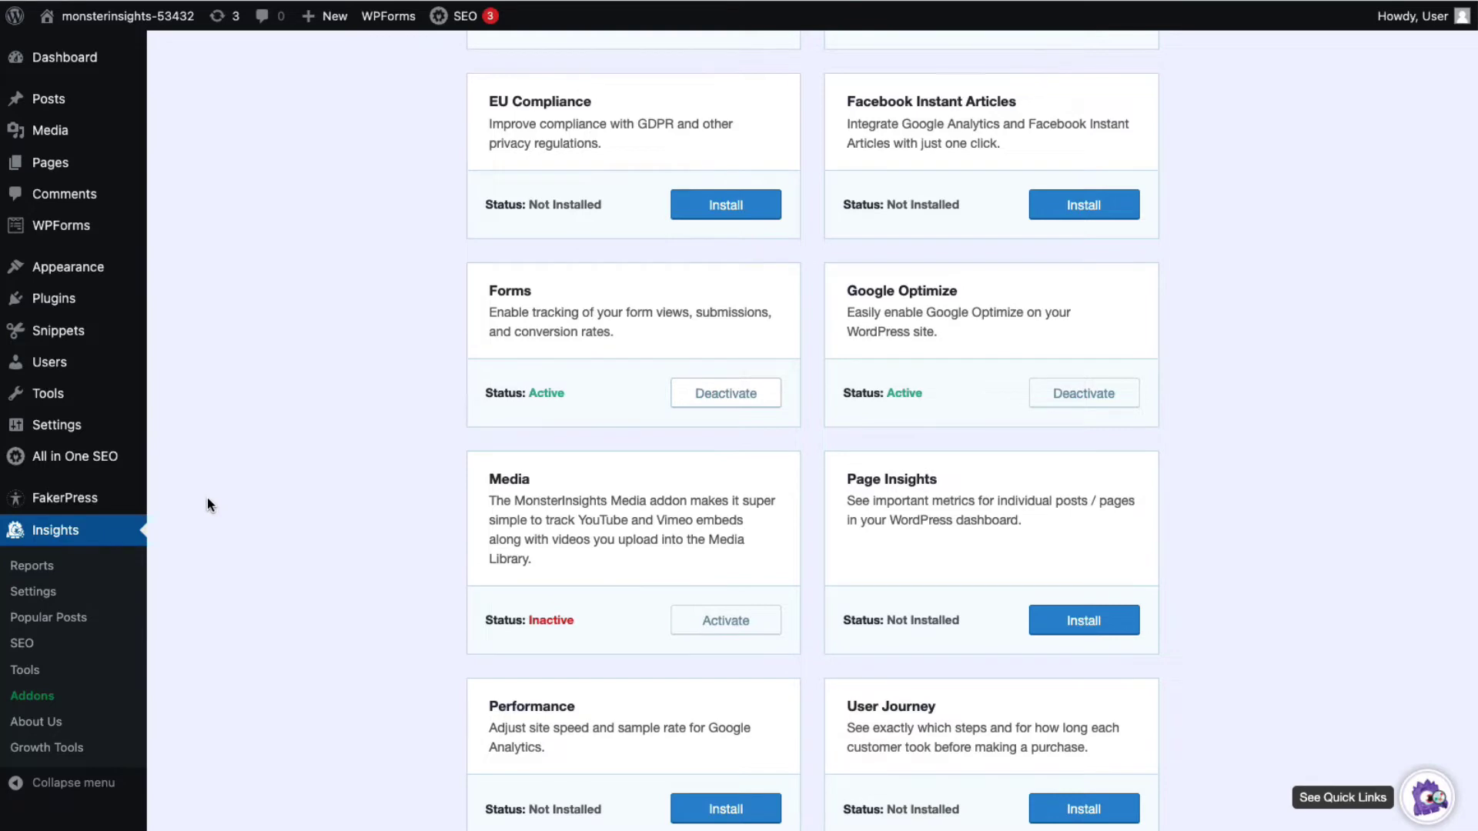
# Step: Show the MonsterInsights Forms report with form impressions, conversions and conversion rates
pyautogui.click(34, 573)
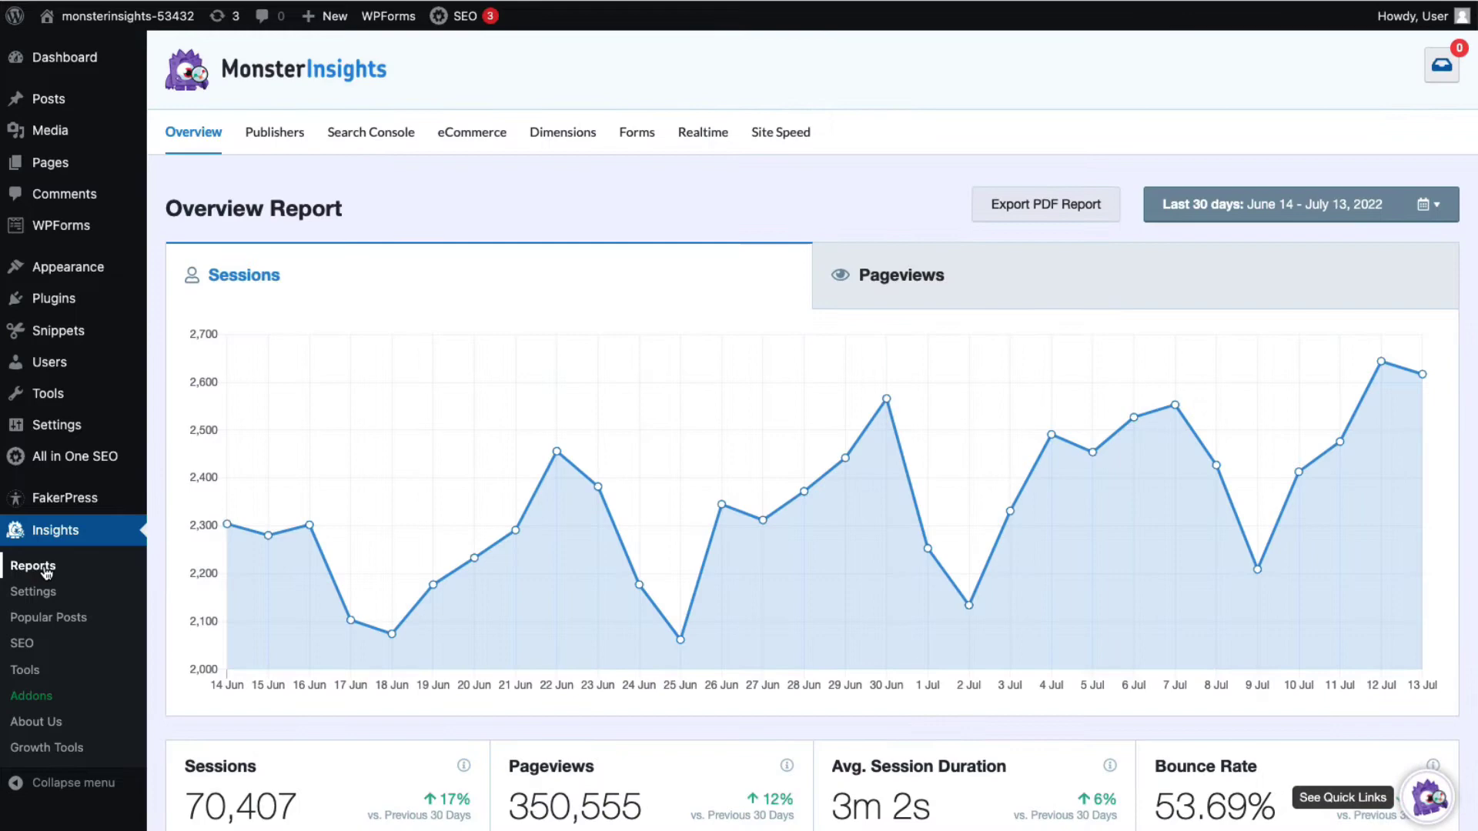
pyautogui.click(637, 134)
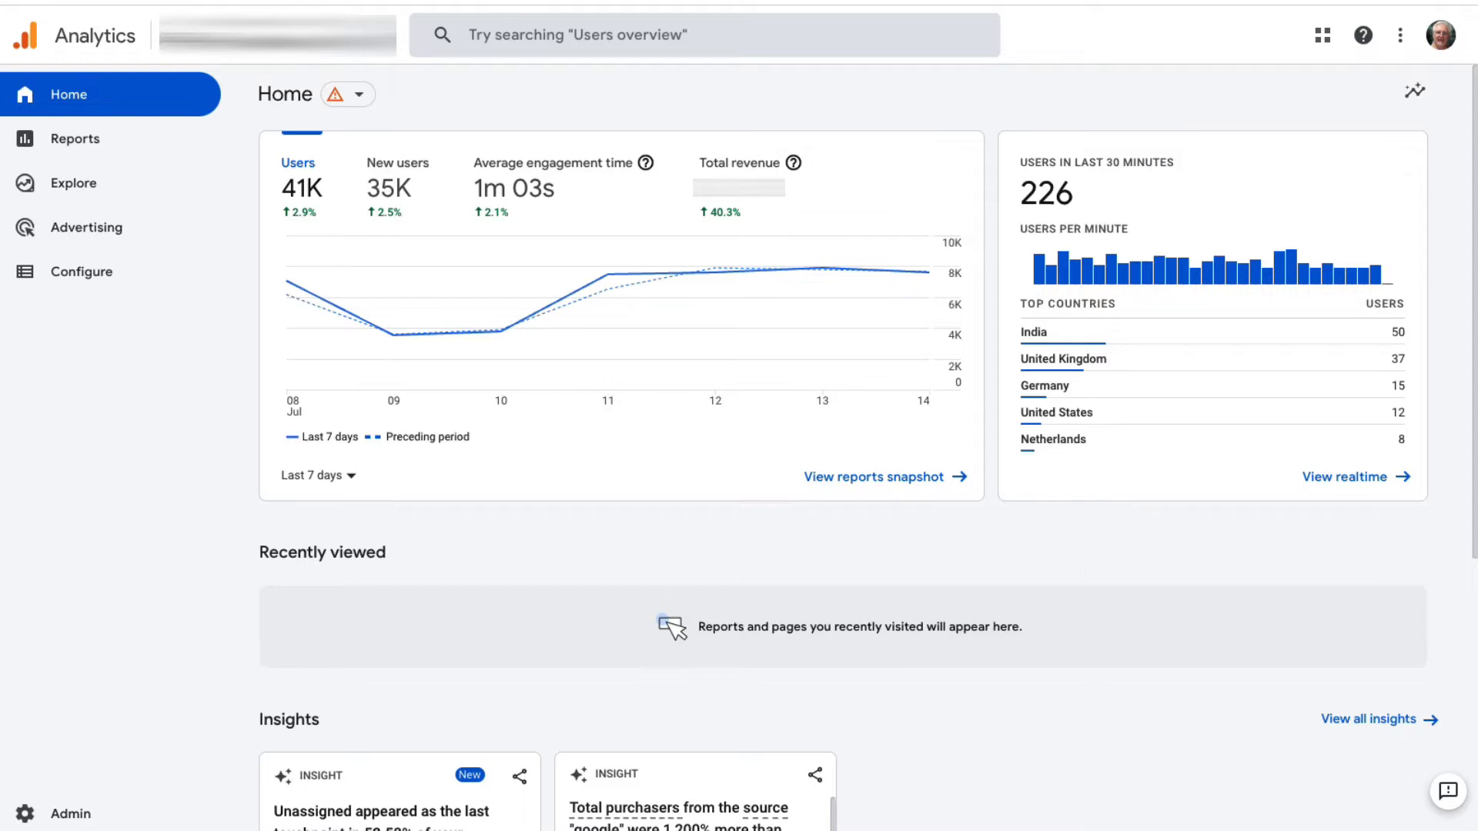
# Step: Start a new blank exploration and select Event name as a dimension
pyautogui.click(89, 184)
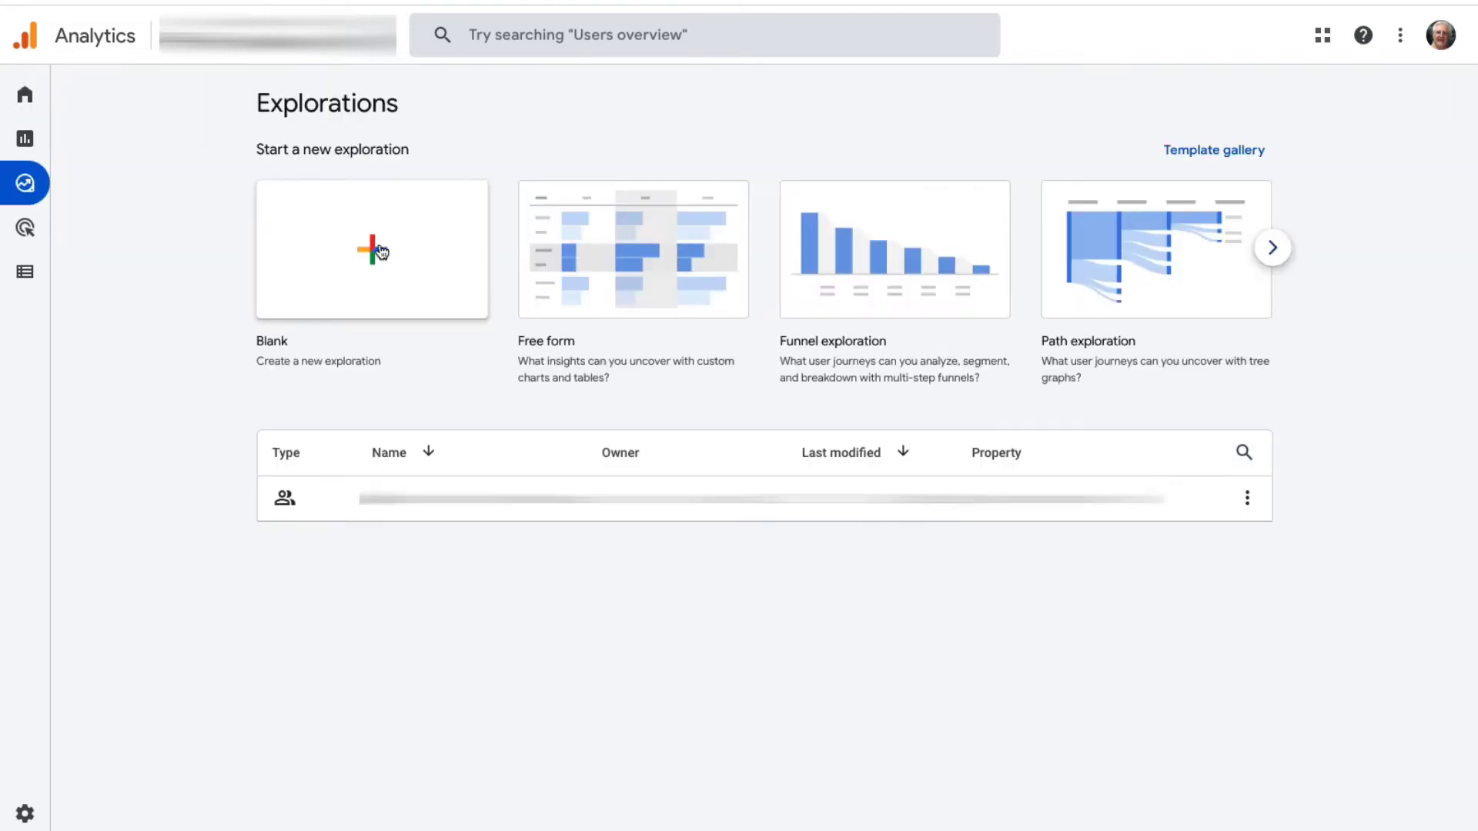
pyautogui.click(374, 249)
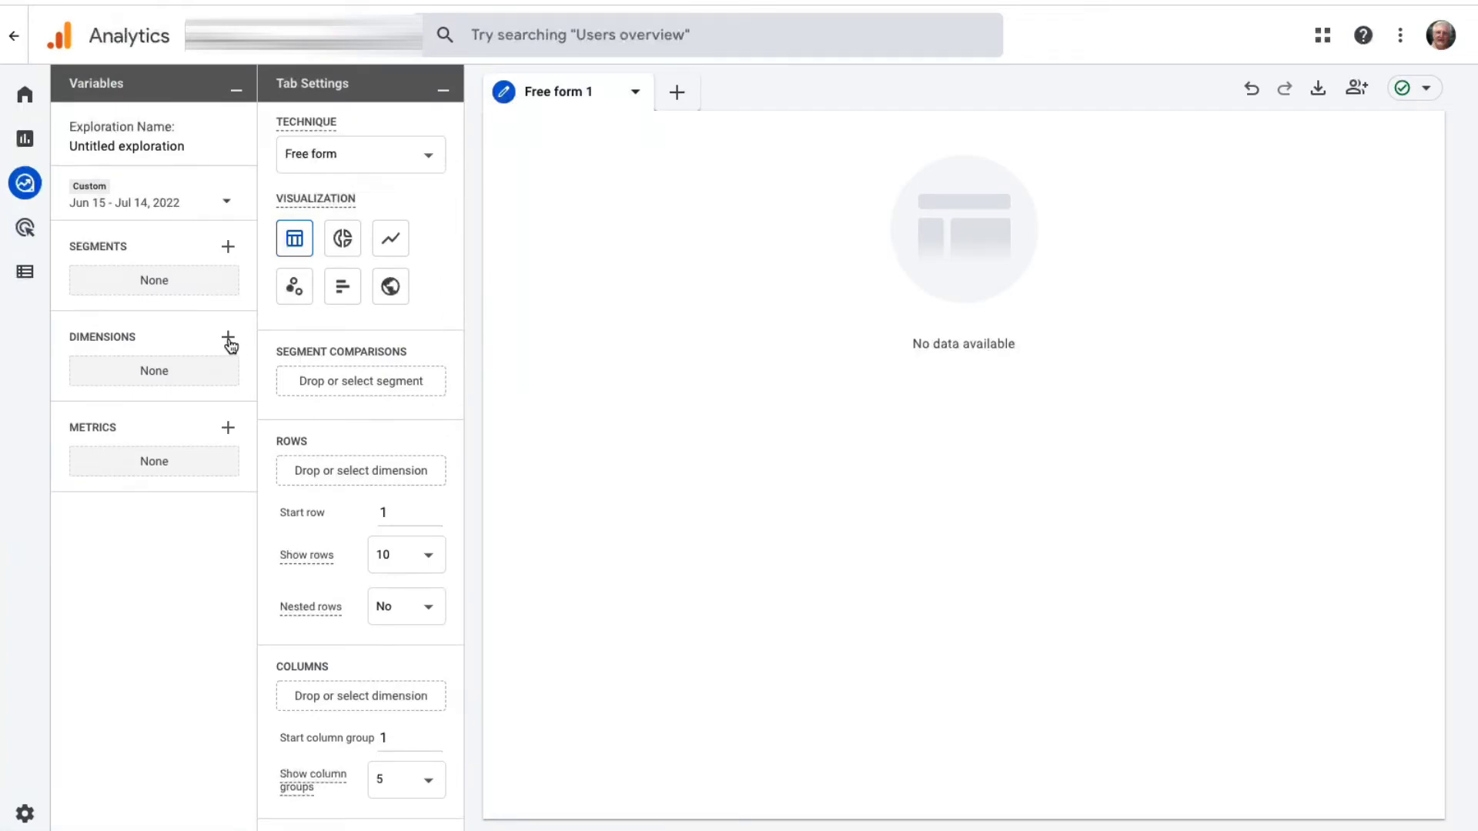
pyautogui.click(227, 338)
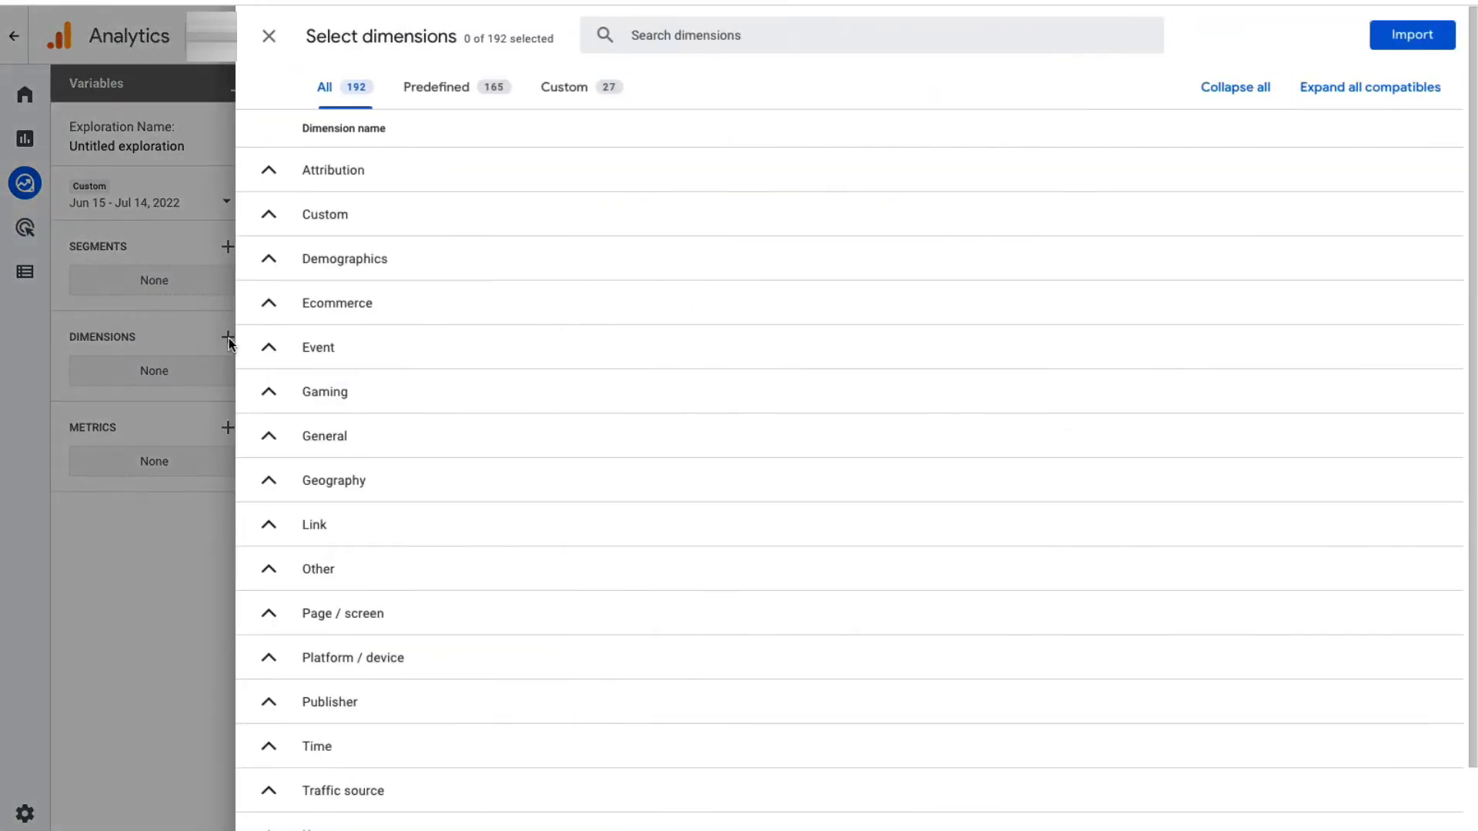
pyautogui.click(270, 349)
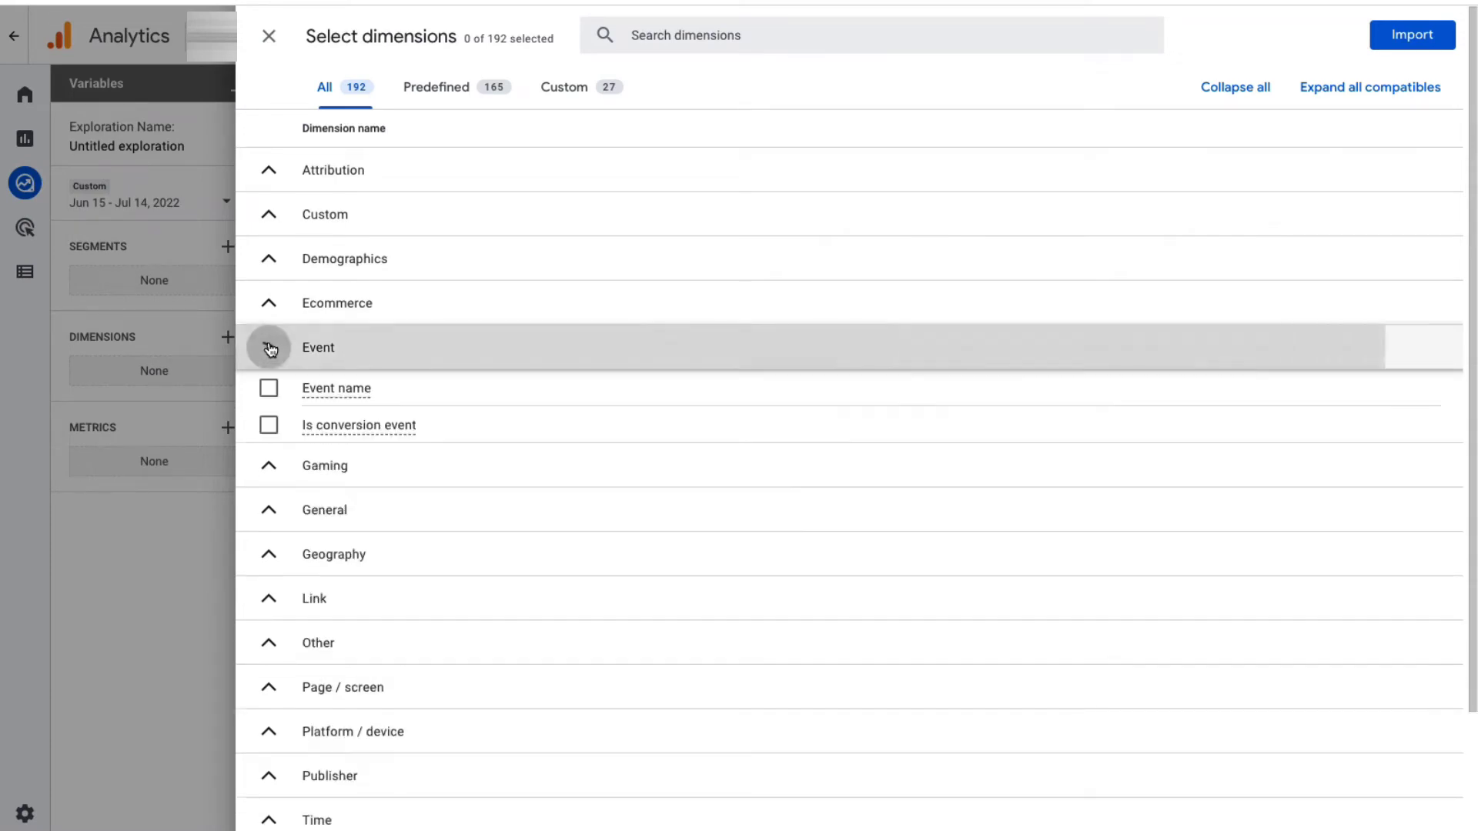
pyautogui.click(268, 388)
pyautogui.click(270, 347)
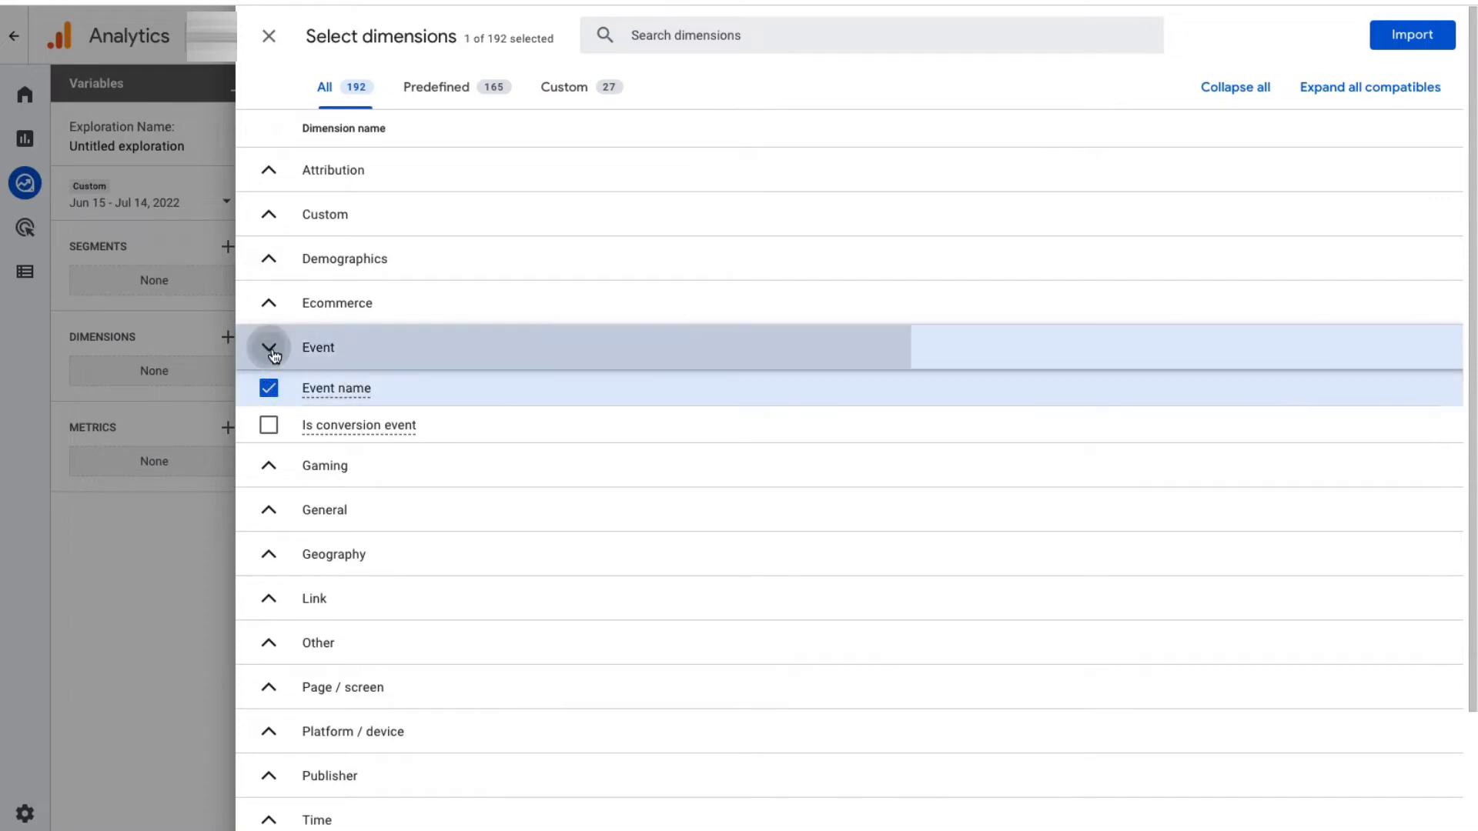
# Step: Select the custom dimension Form Id
pyautogui.click(565, 88)
pyautogui.click(269, 172)
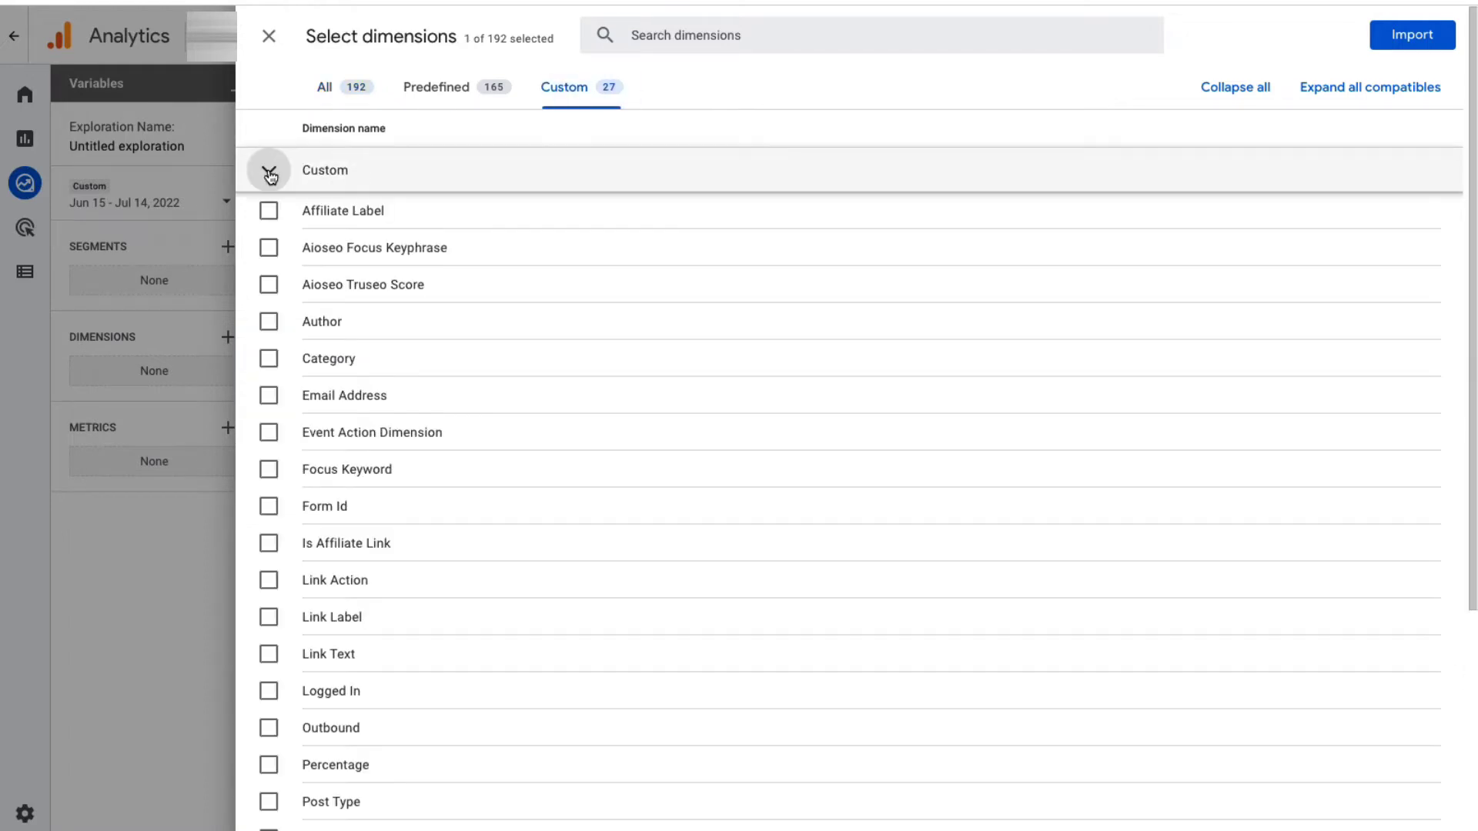
pyautogui.click(269, 505)
pyautogui.click(269, 170)
pyautogui.click(339, 87)
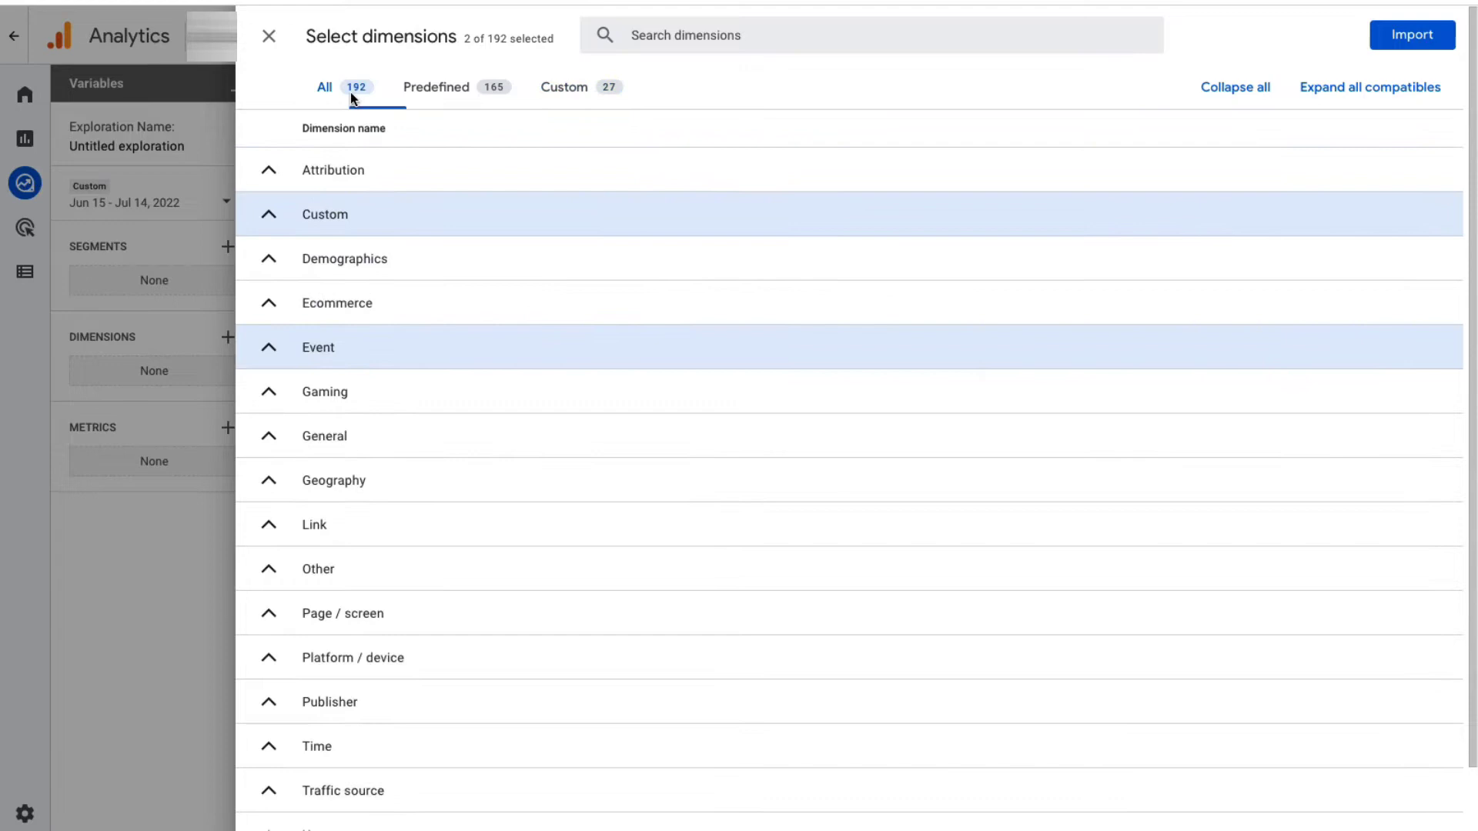
# Step: Search 'session' and select Session source / medium as a dimension
pyautogui.click(693, 35)
pyautogui.write('session')
pyautogui.click(269, 691)
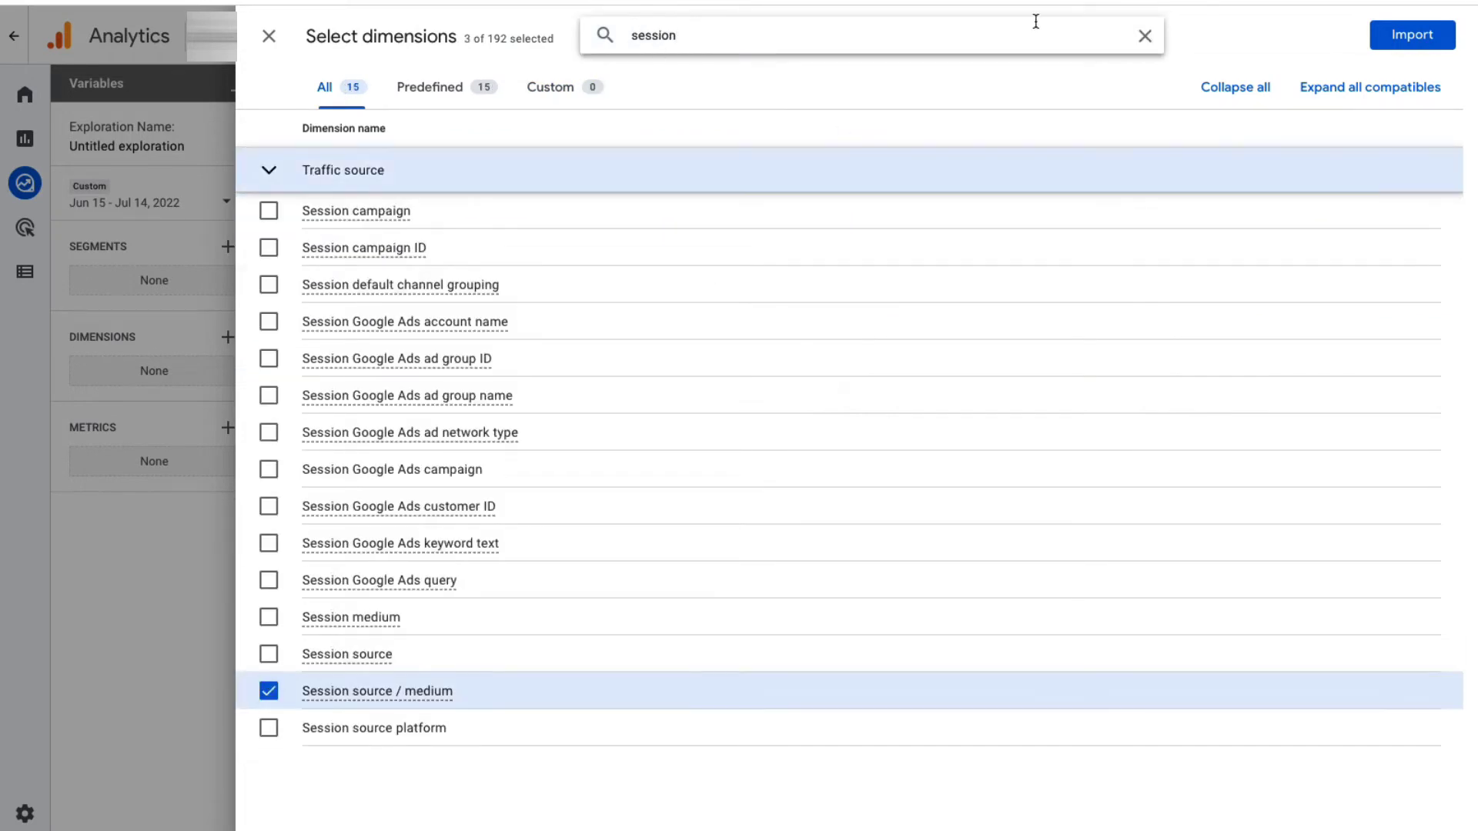
pyautogui.click(1140, 36)
# Step: Select Page path + query string and New / established, then import all chosen dimensions
pyautogui.click(785, 36)
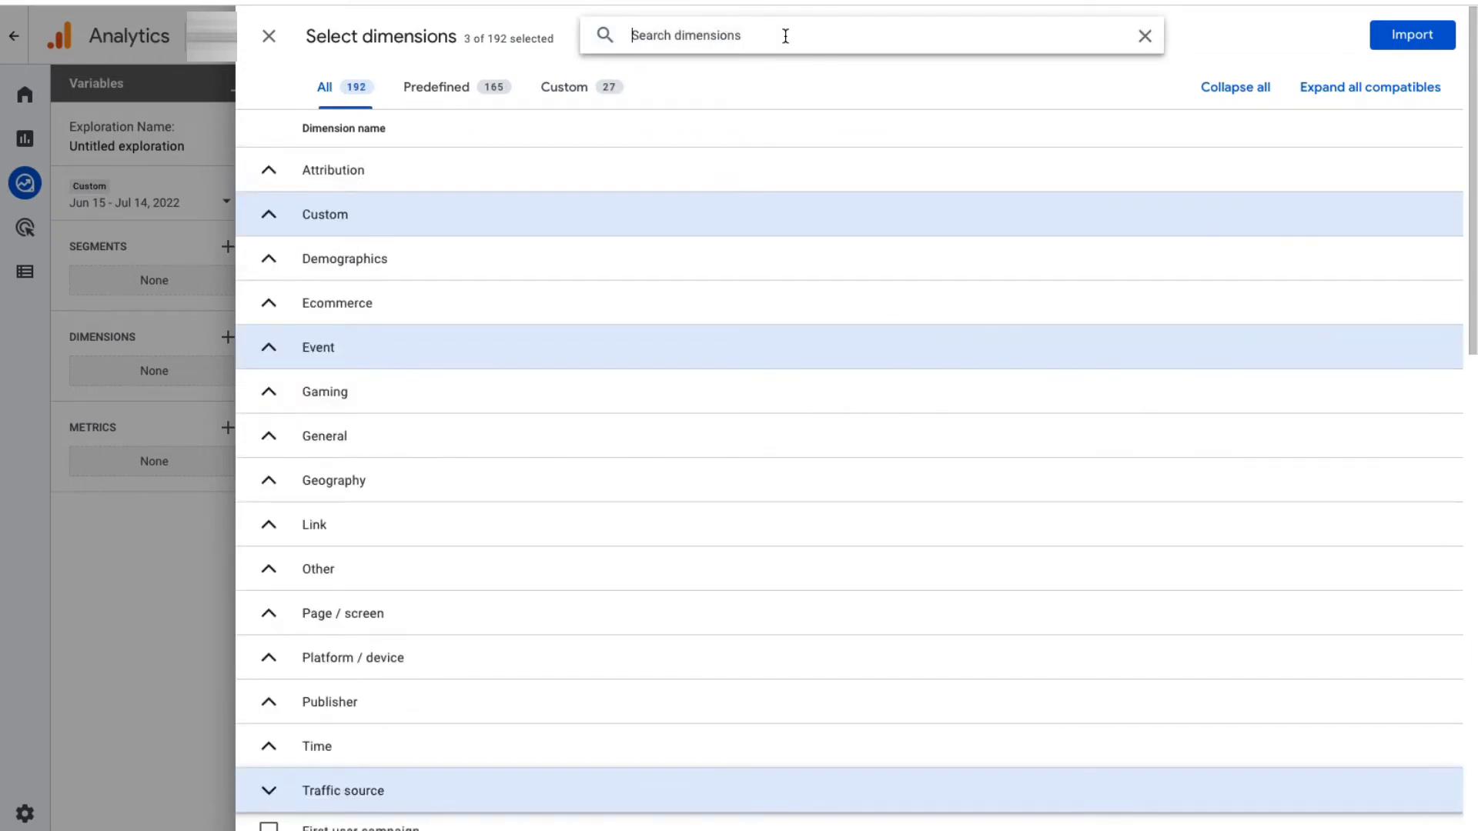
pyautogui.write('page')
pyautogui.click(268, 469)
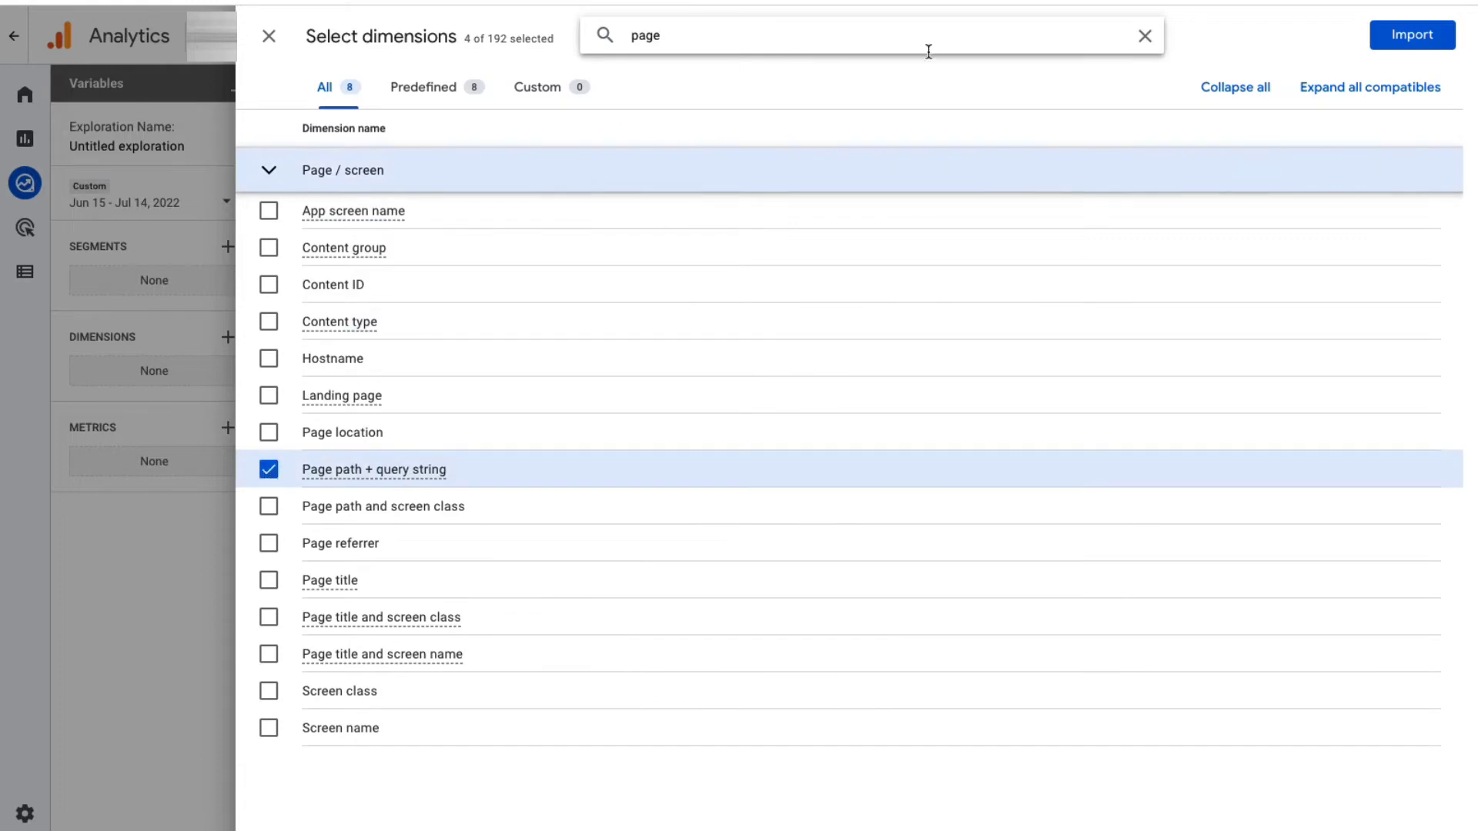
pyautogui.click(1145, 36)
pyautogui.click(841, 36)
pyautogui.write('new')
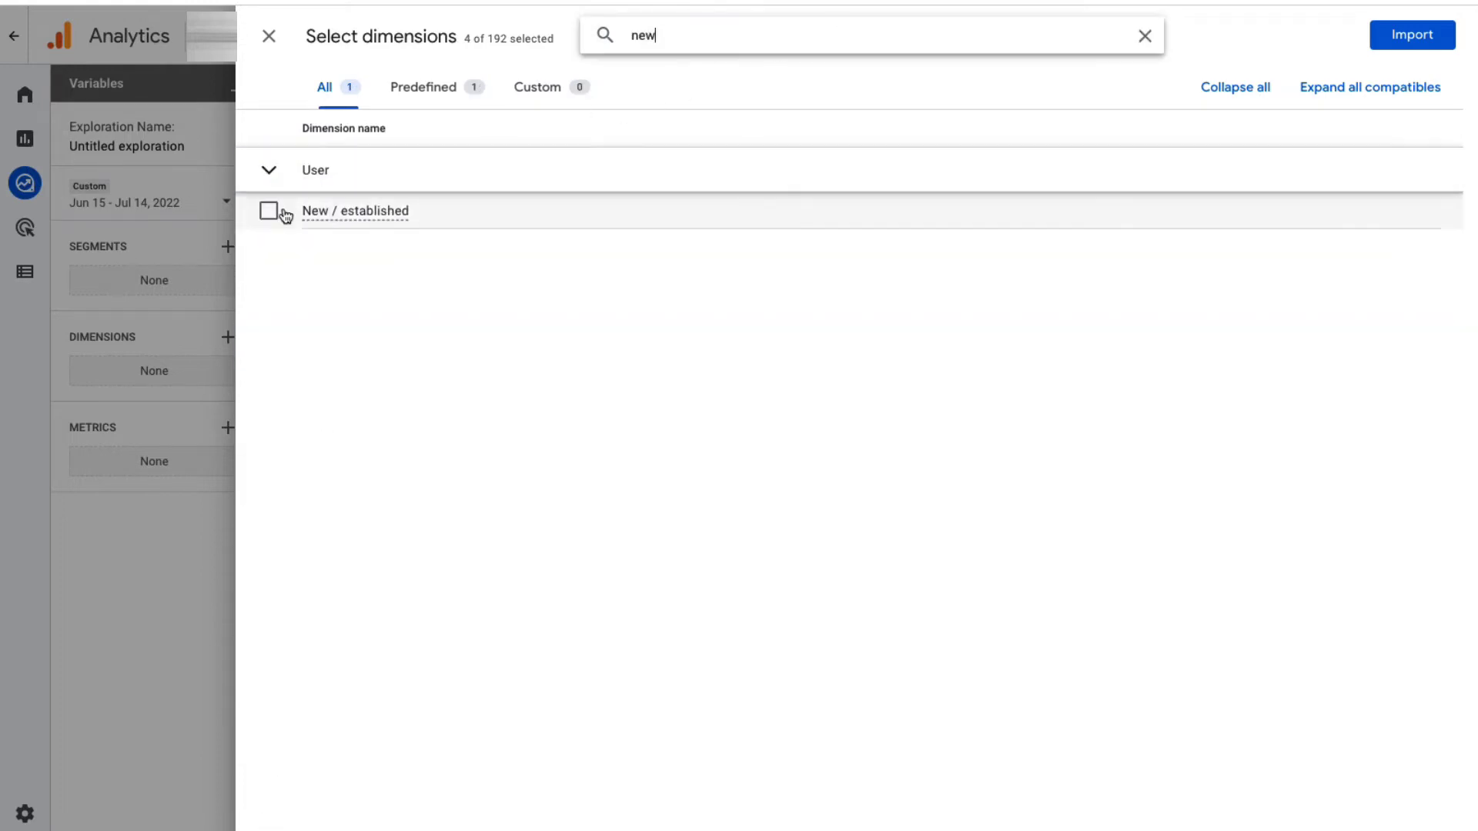
pyautogui.click(269, 213)
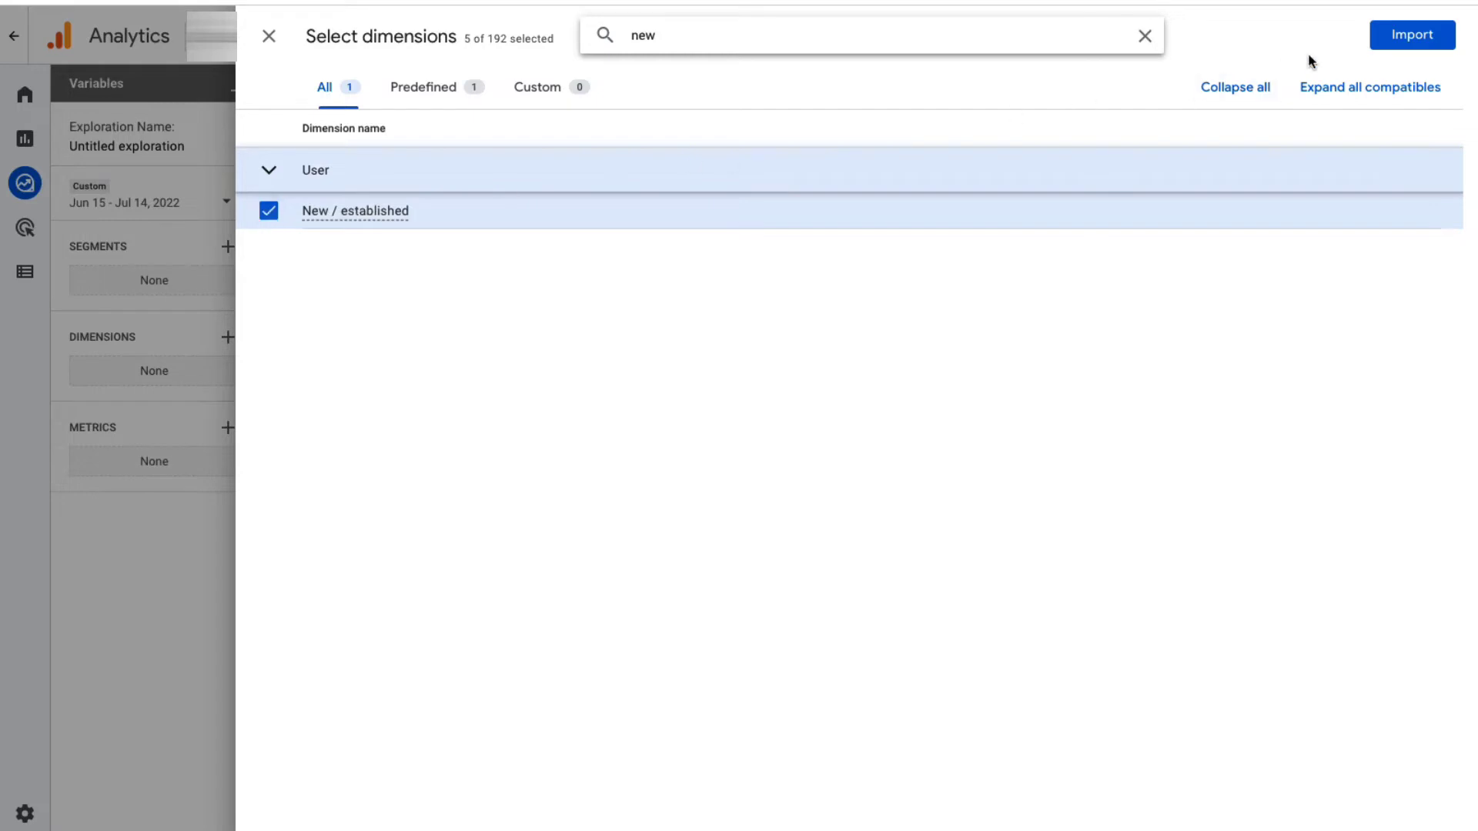
pyautogui.click(1403, 37)
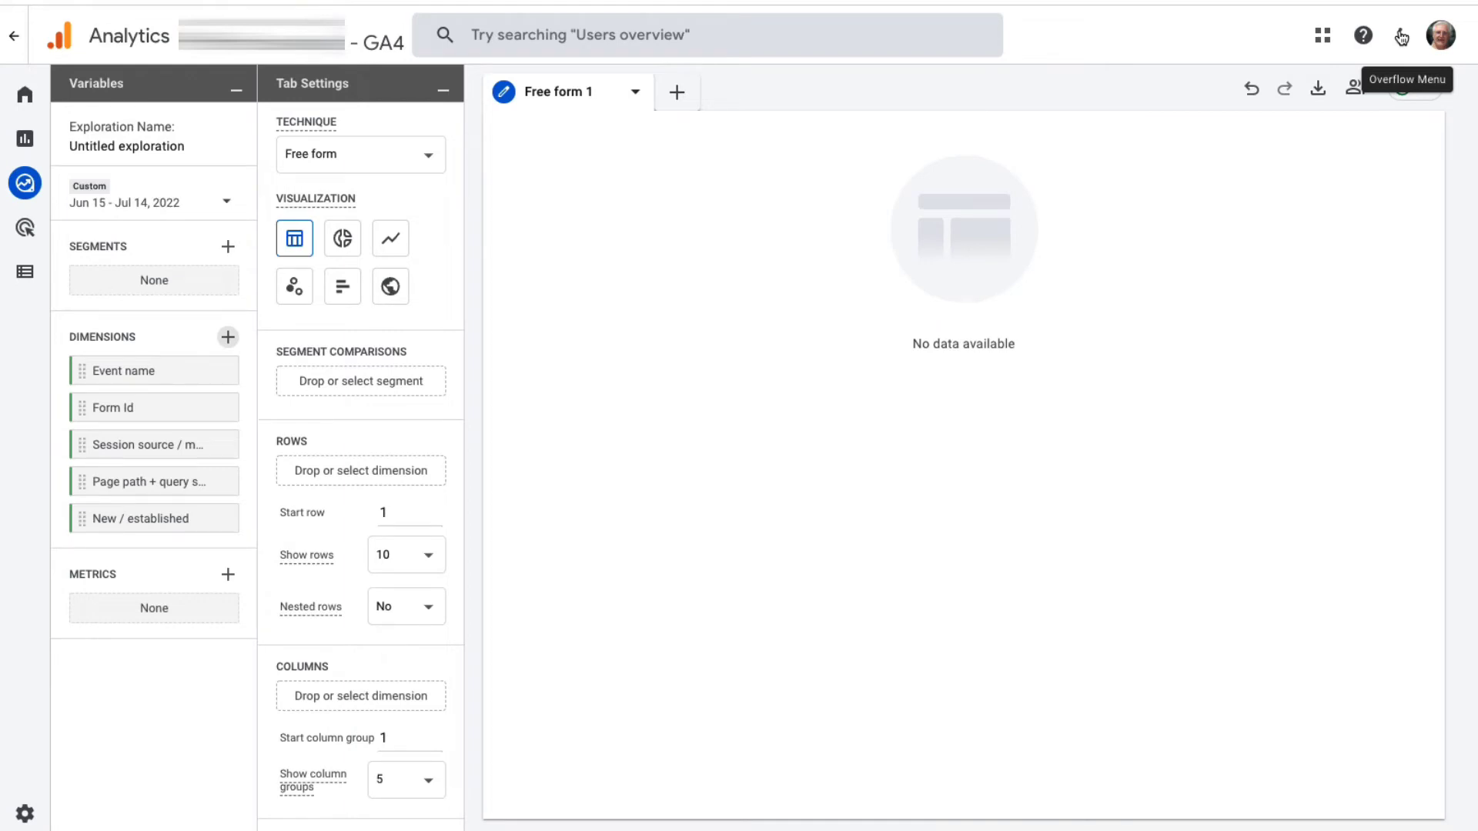
# Step: Title the exploration 'Form Conversions' and import Event count from the Event metrics
pyautogui.click(127, 145)
pyautogui.write('Form Con')
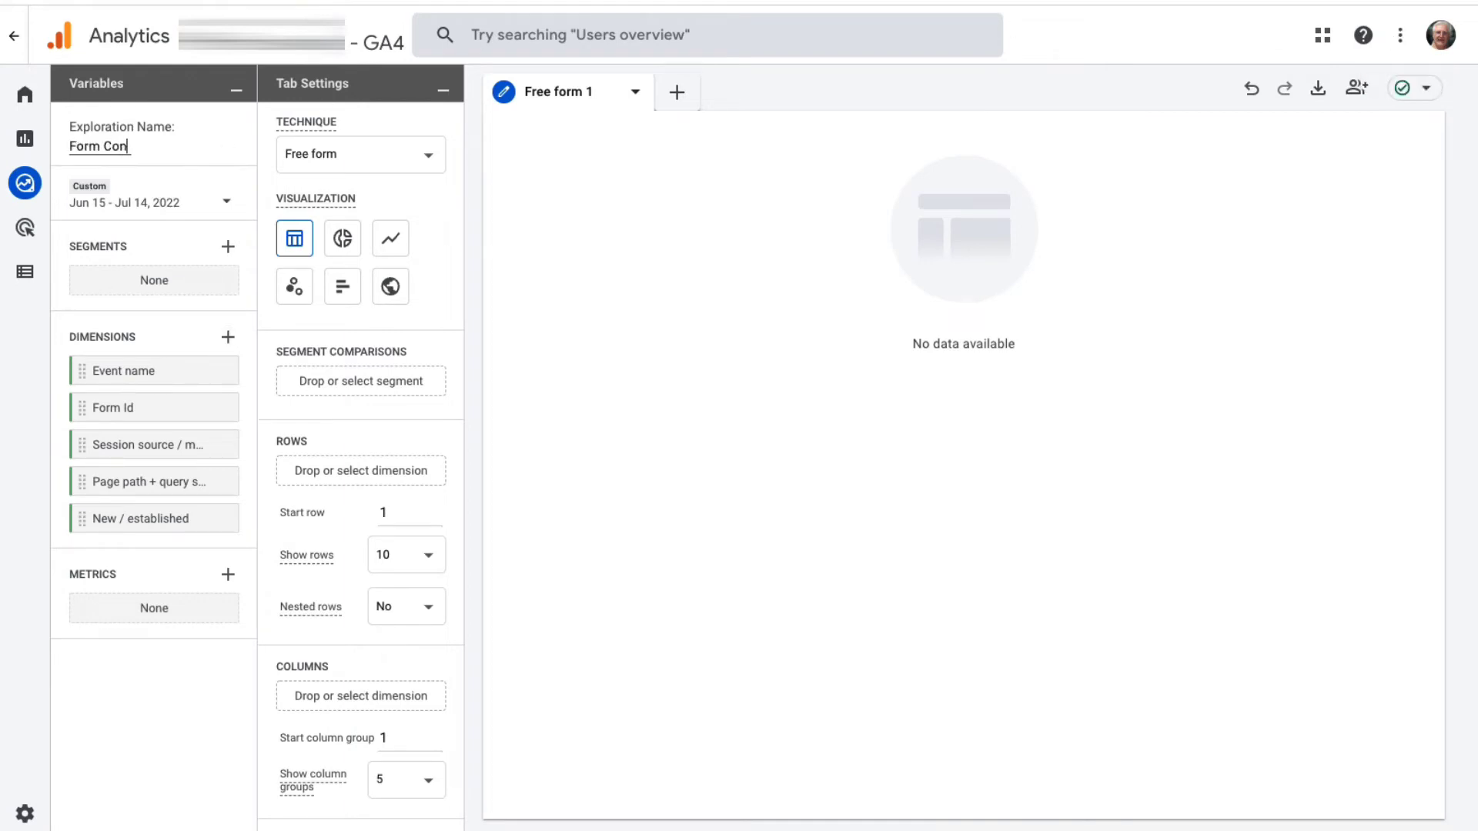
pyautogui.write('versions')
pyautogui.click(230, 573)
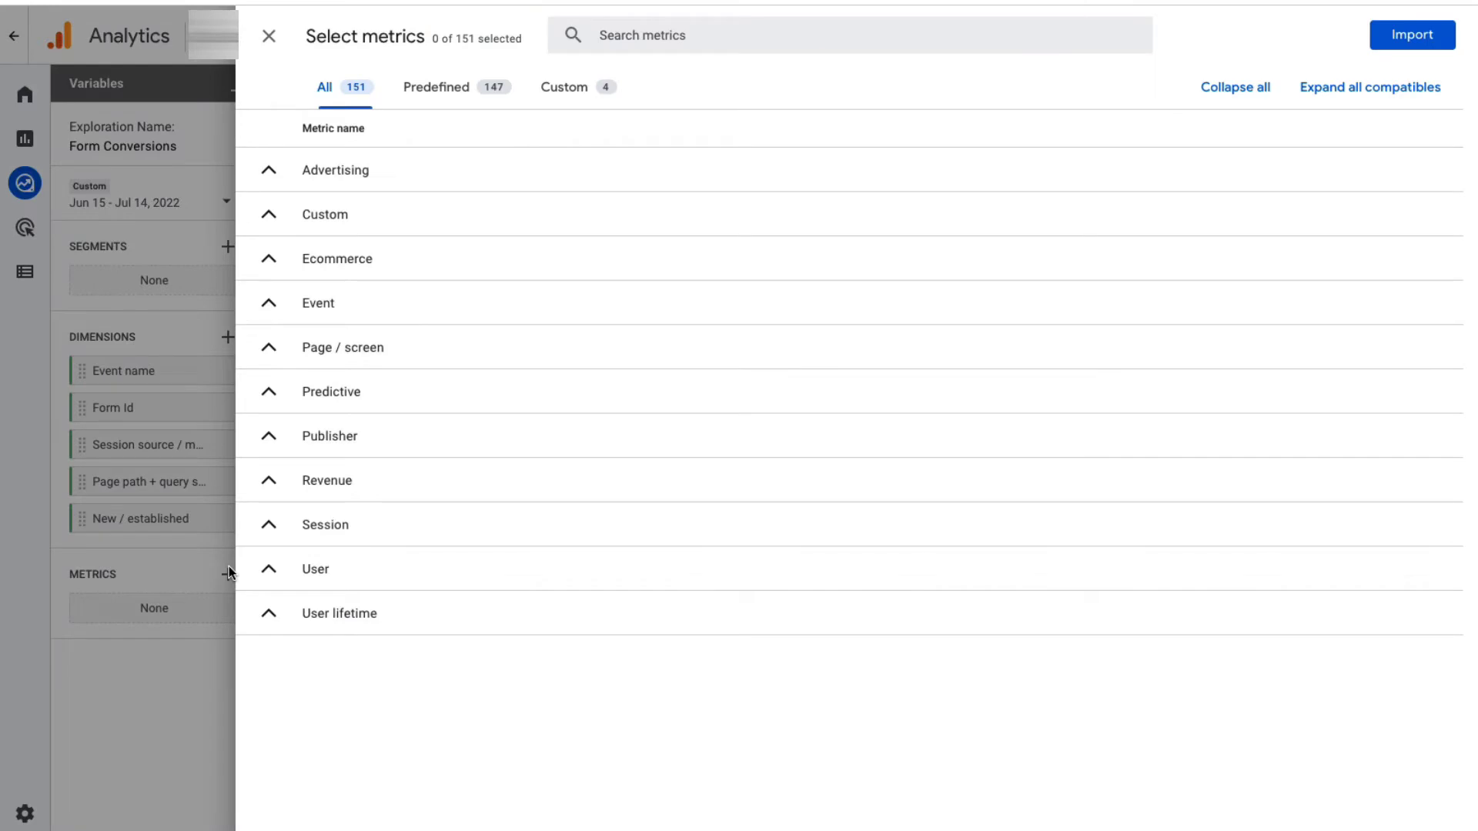
pyautogui.click(269, 302)
pyautogui.click(268, 381)
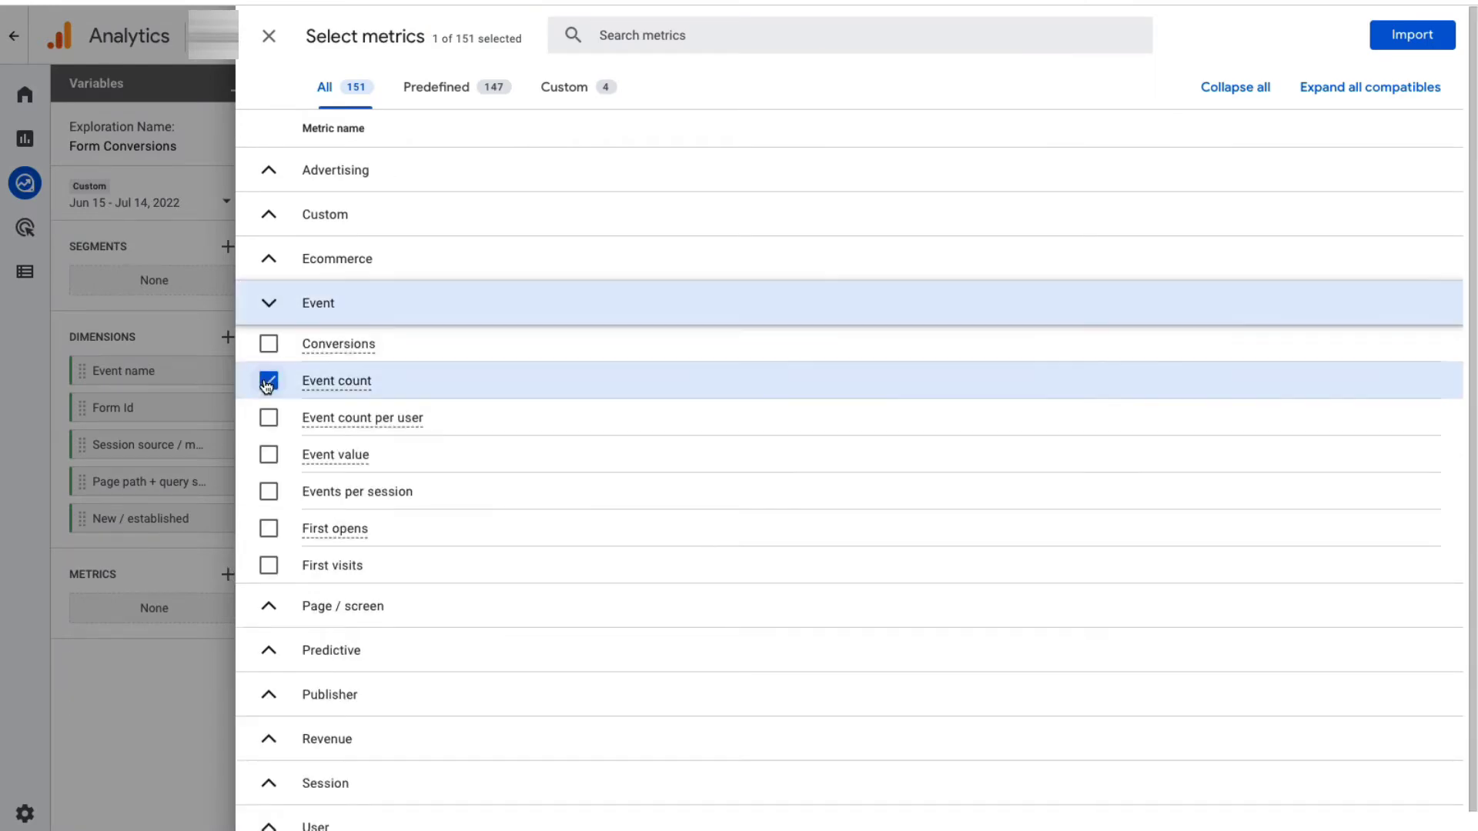
pyautogui.click(1395, 38)
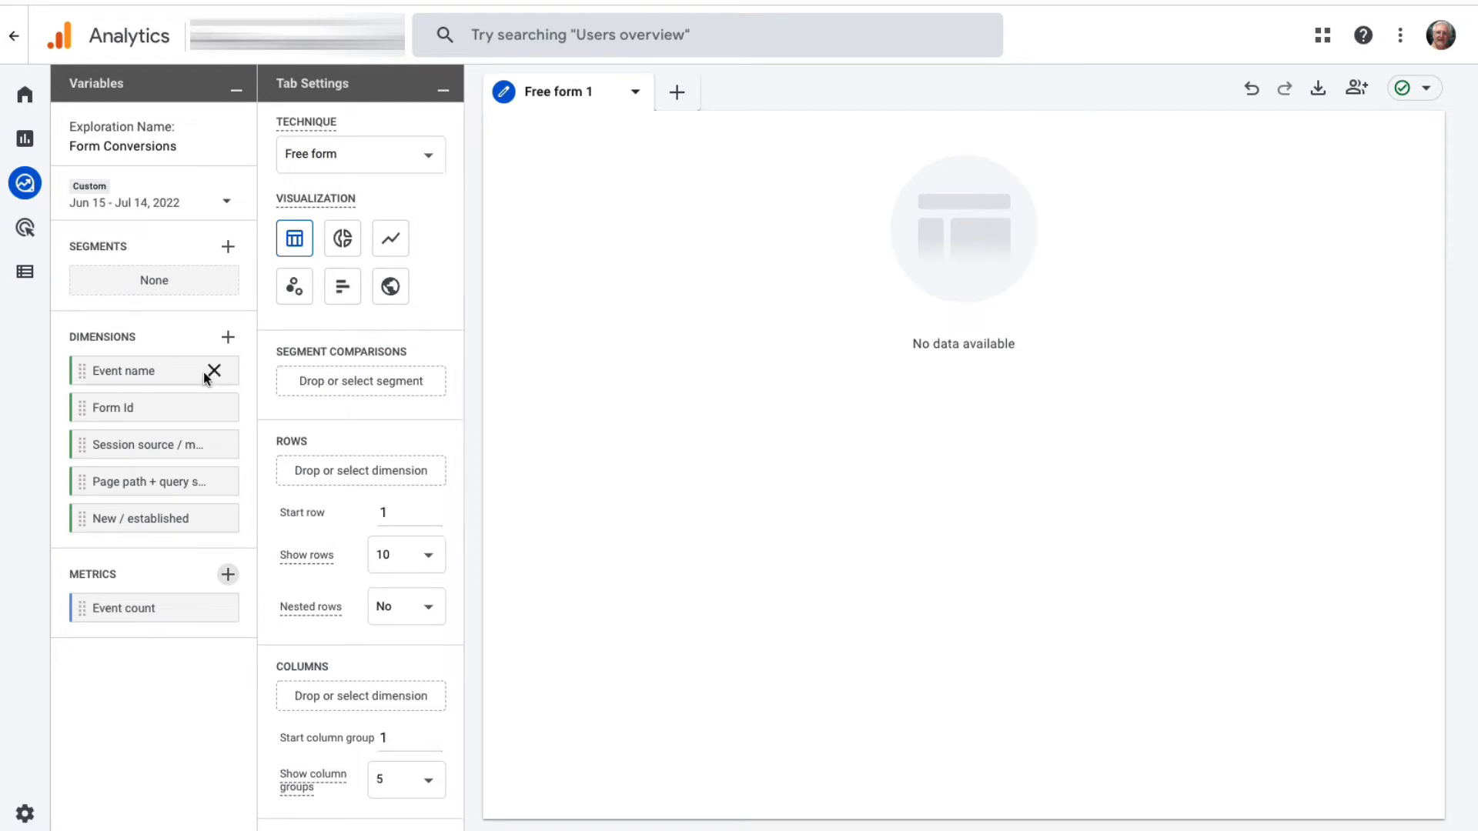
# Step: Put Form Id and Session source / medium in Rows, Event count in Values, Event name in Filters
pyautogui.moveTo(86, 408); pyautogui.dragTo(296, 465)
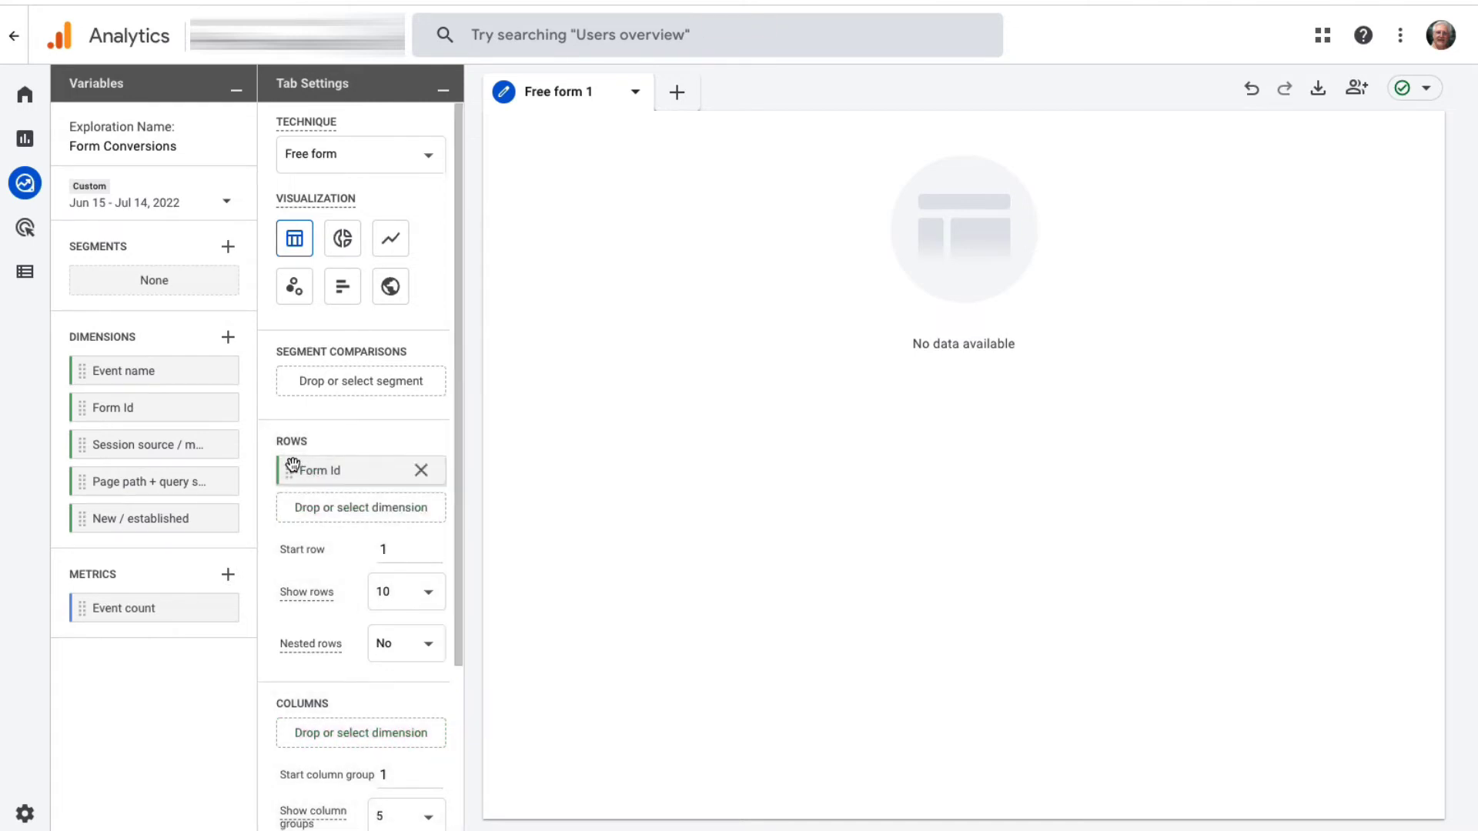
pyautogui.moveTo(148, 445)
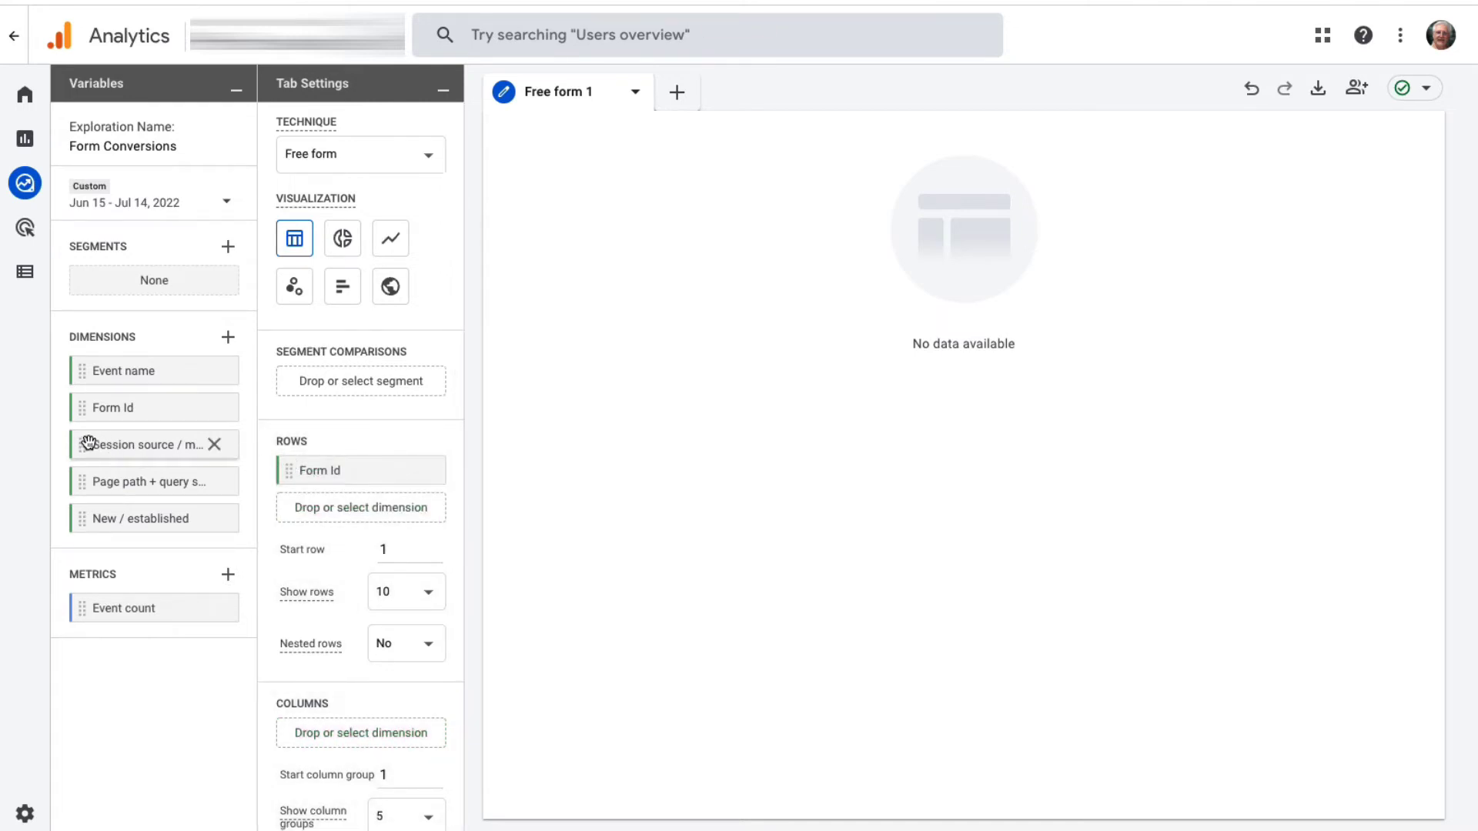
pyautogui.moveTo(86, 444); pyautogui.dragTo(297, 499)
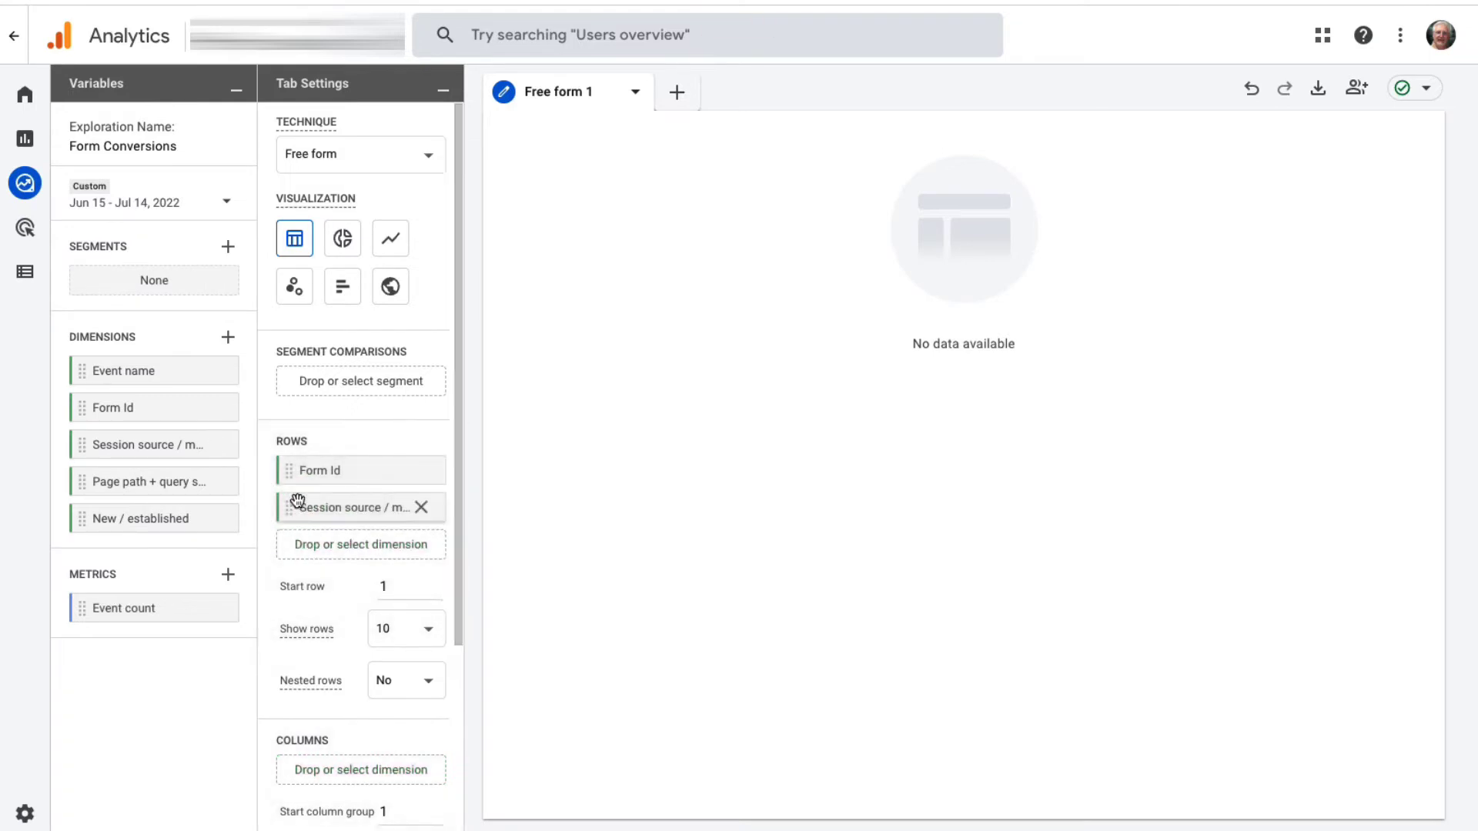
pyautogui.moveTo(454, 531); pyautogui.dragTo(453, 769)
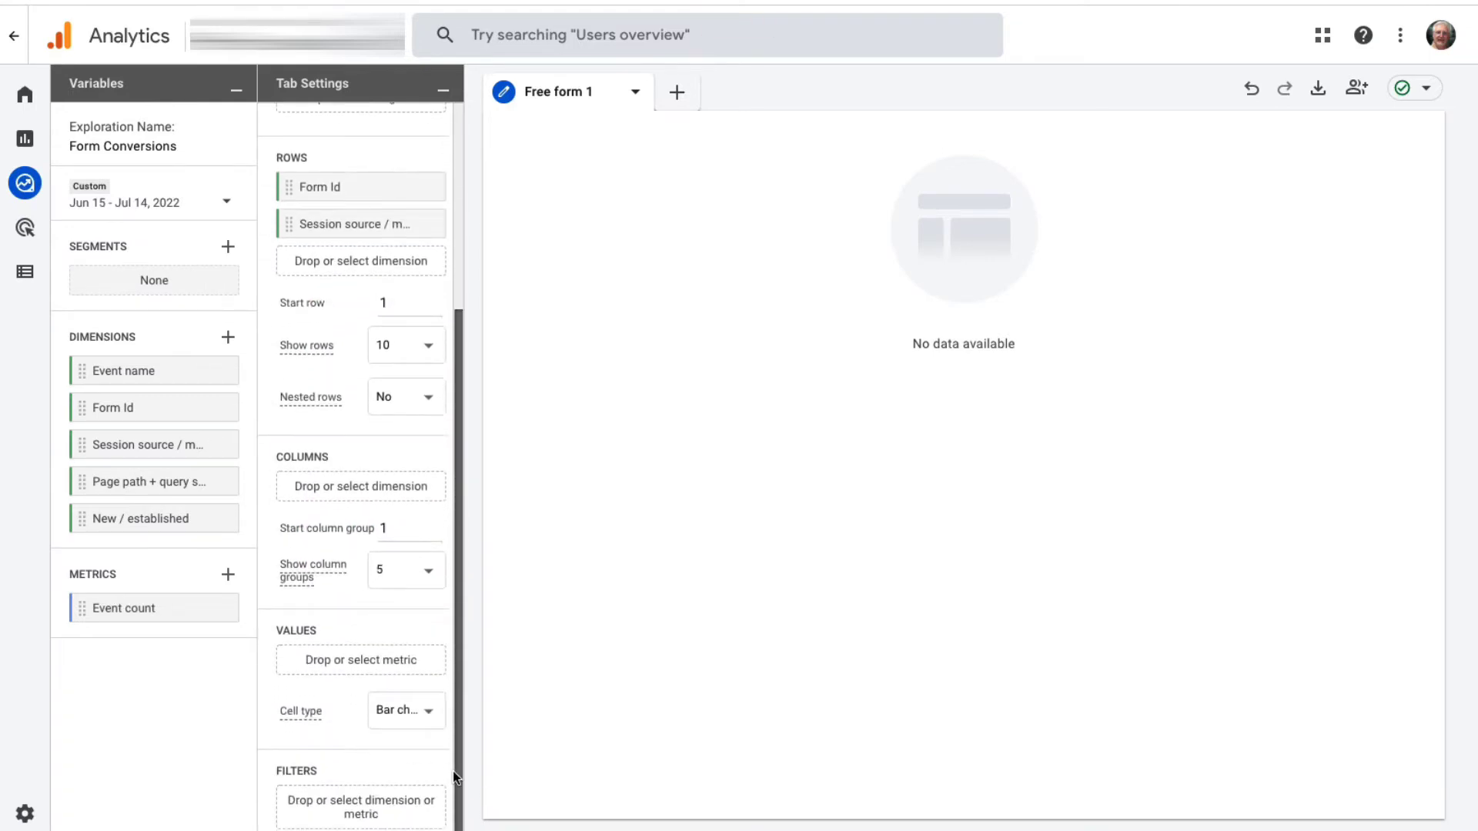
pyautogui.moveTo(124, 608); pyautogui.dragTo(304, 657)
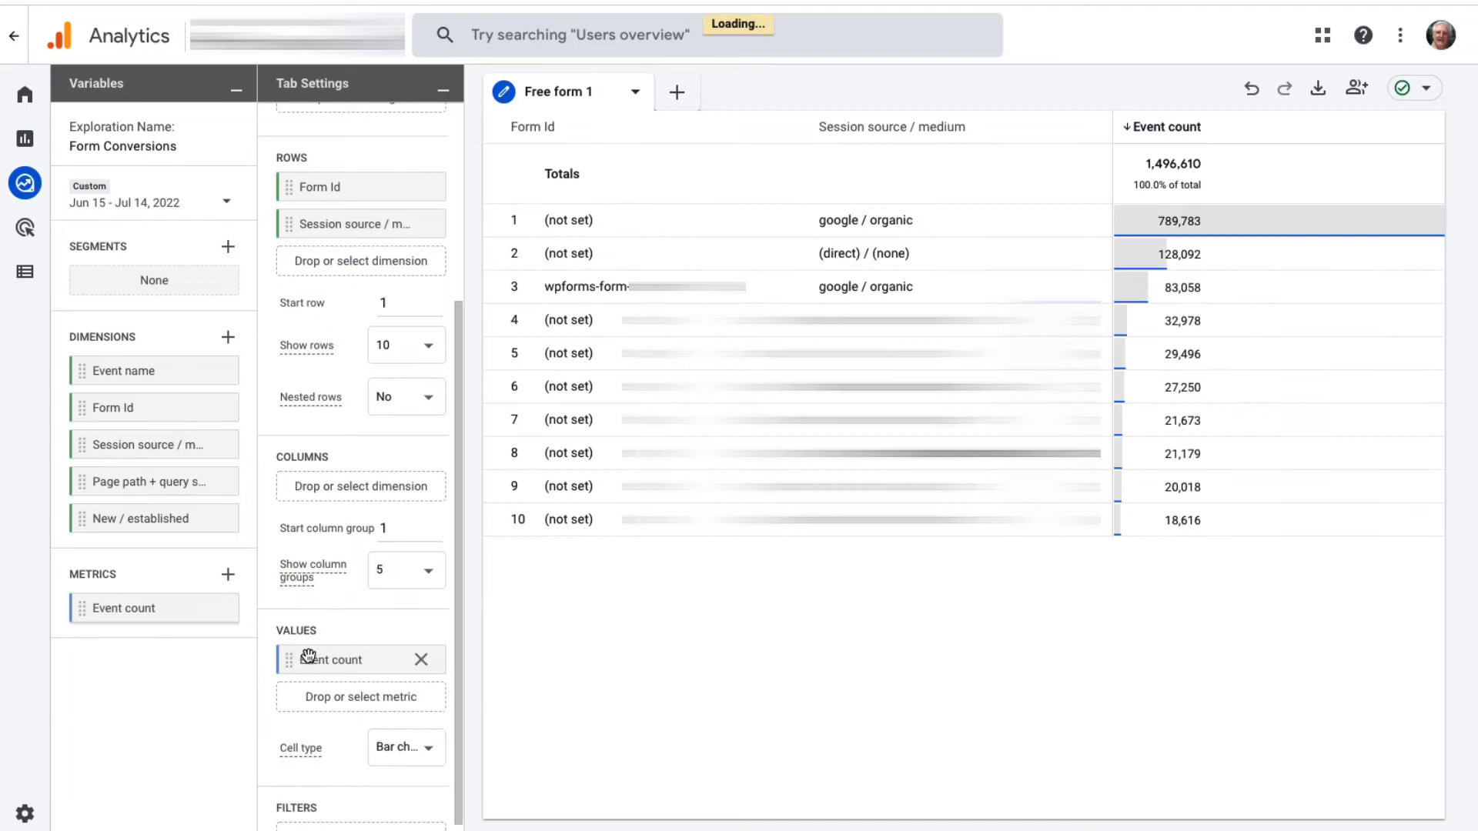
pyautogui.moveTo(458, 605); pyautogui.dragTo(452, 643)
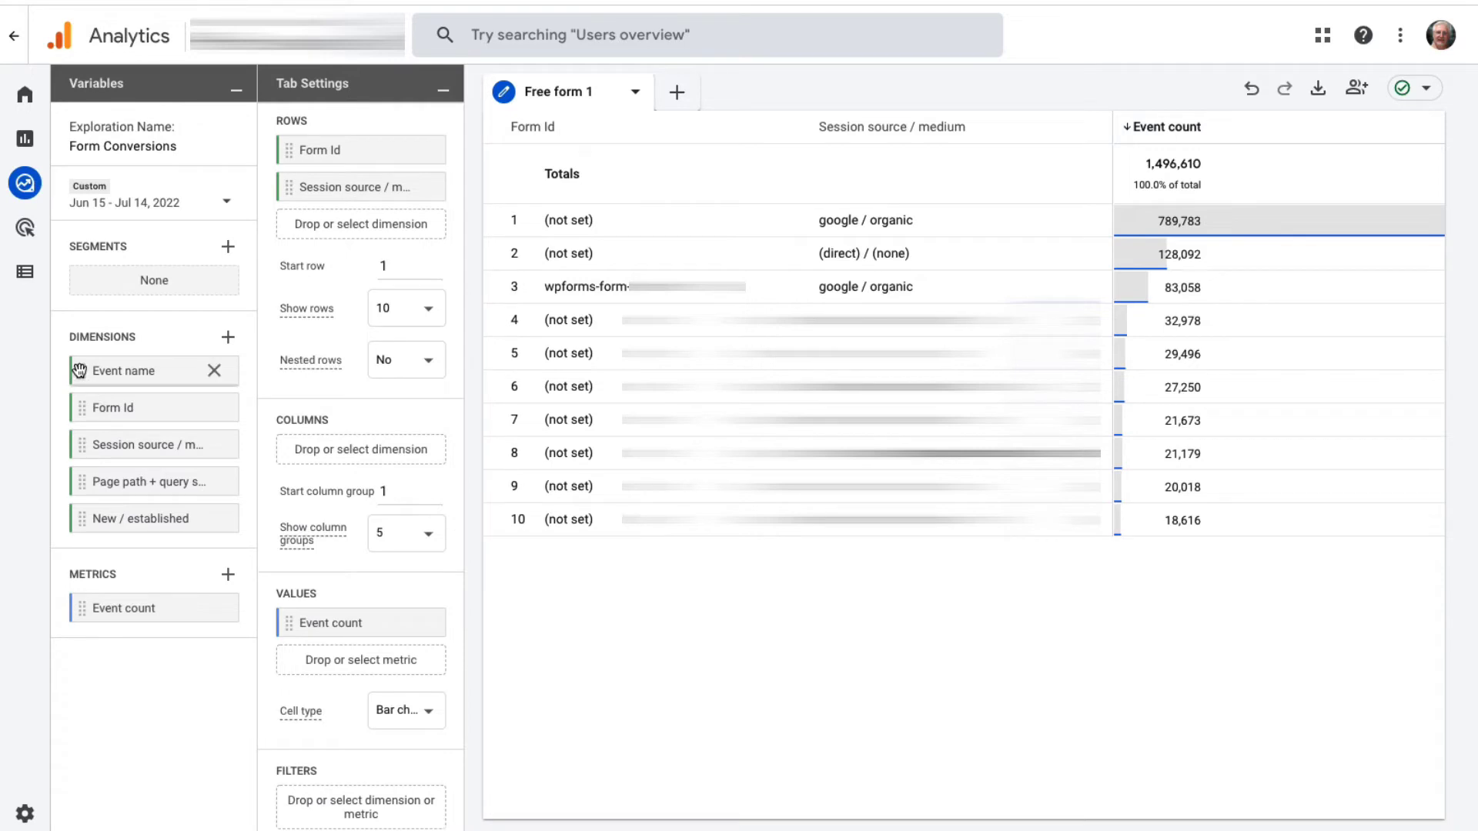
pyautogui.moveTo(82, 371)
pyautogui.mouseDown()
pyautogui.moveTo(117, 460)
pyautogui.moveTo(323, 800)
pyautogui.mouseUp()
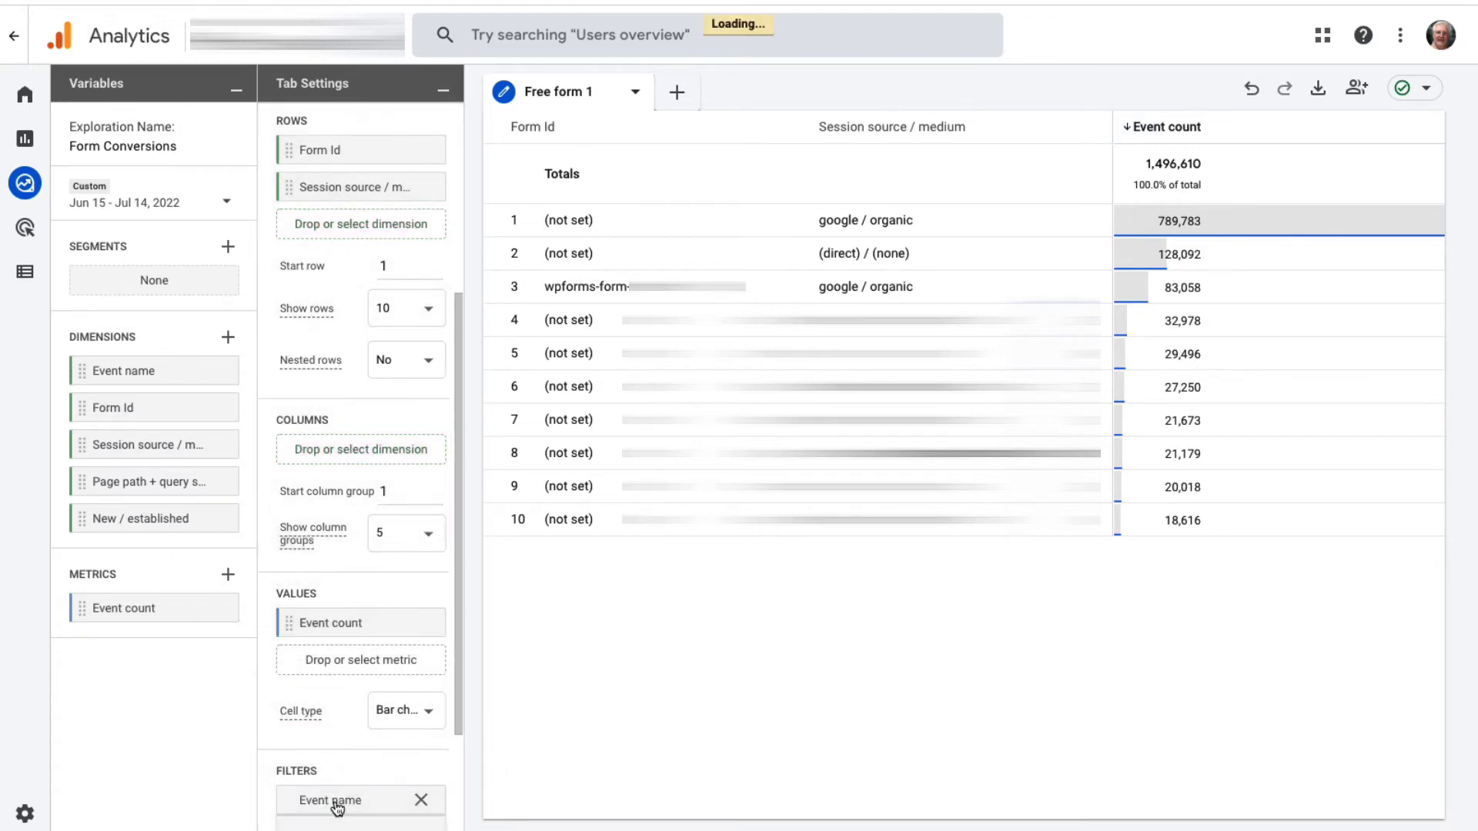
# Step: Apply an Event name filter that exactly matches generate_lead, bringing the total to 2,339
pyautogui.scroll(-3, 450, 595)
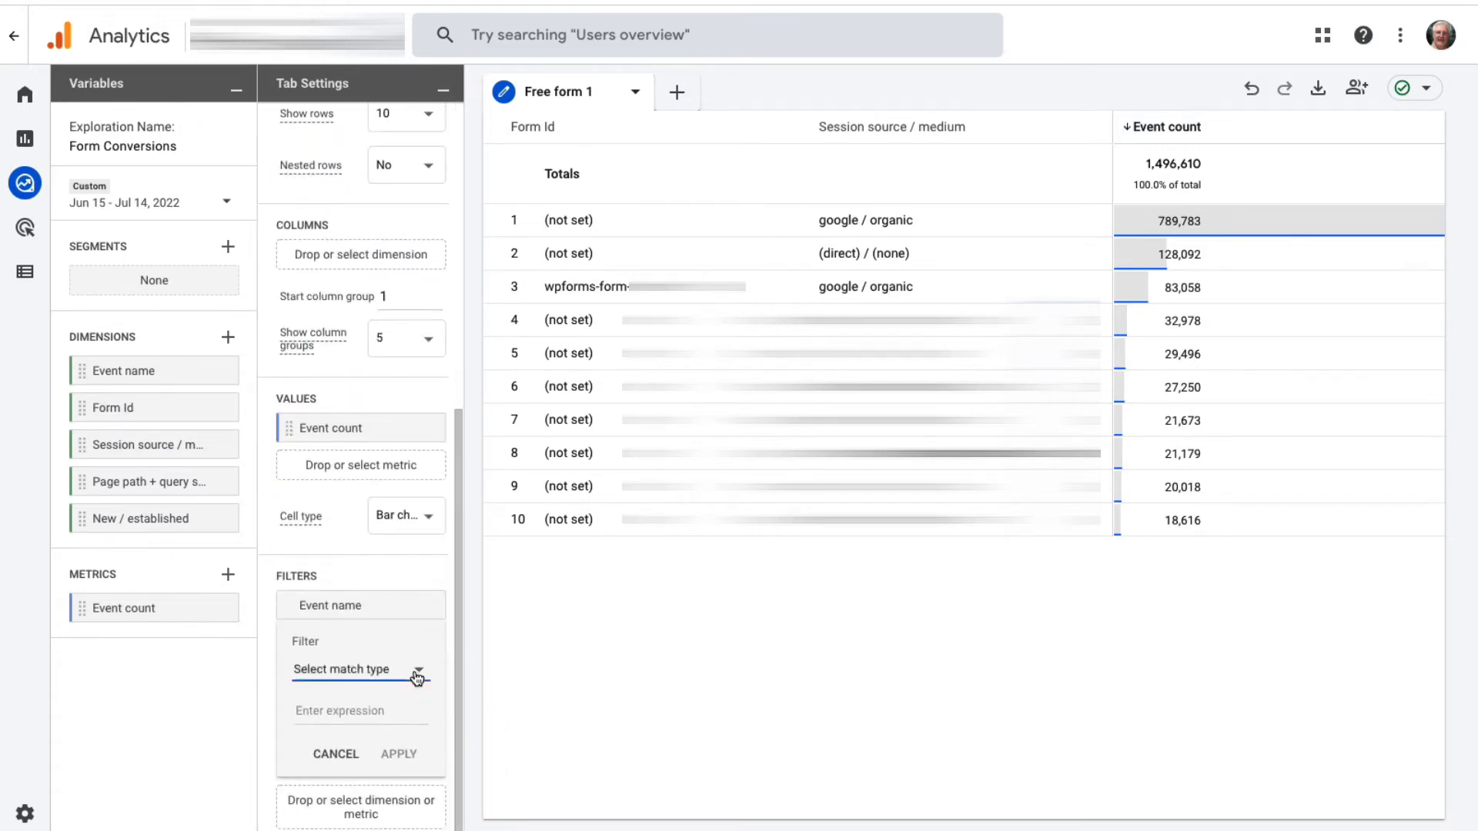
pyautogui.click(416, 671)
pyautogui.click(372, 632)
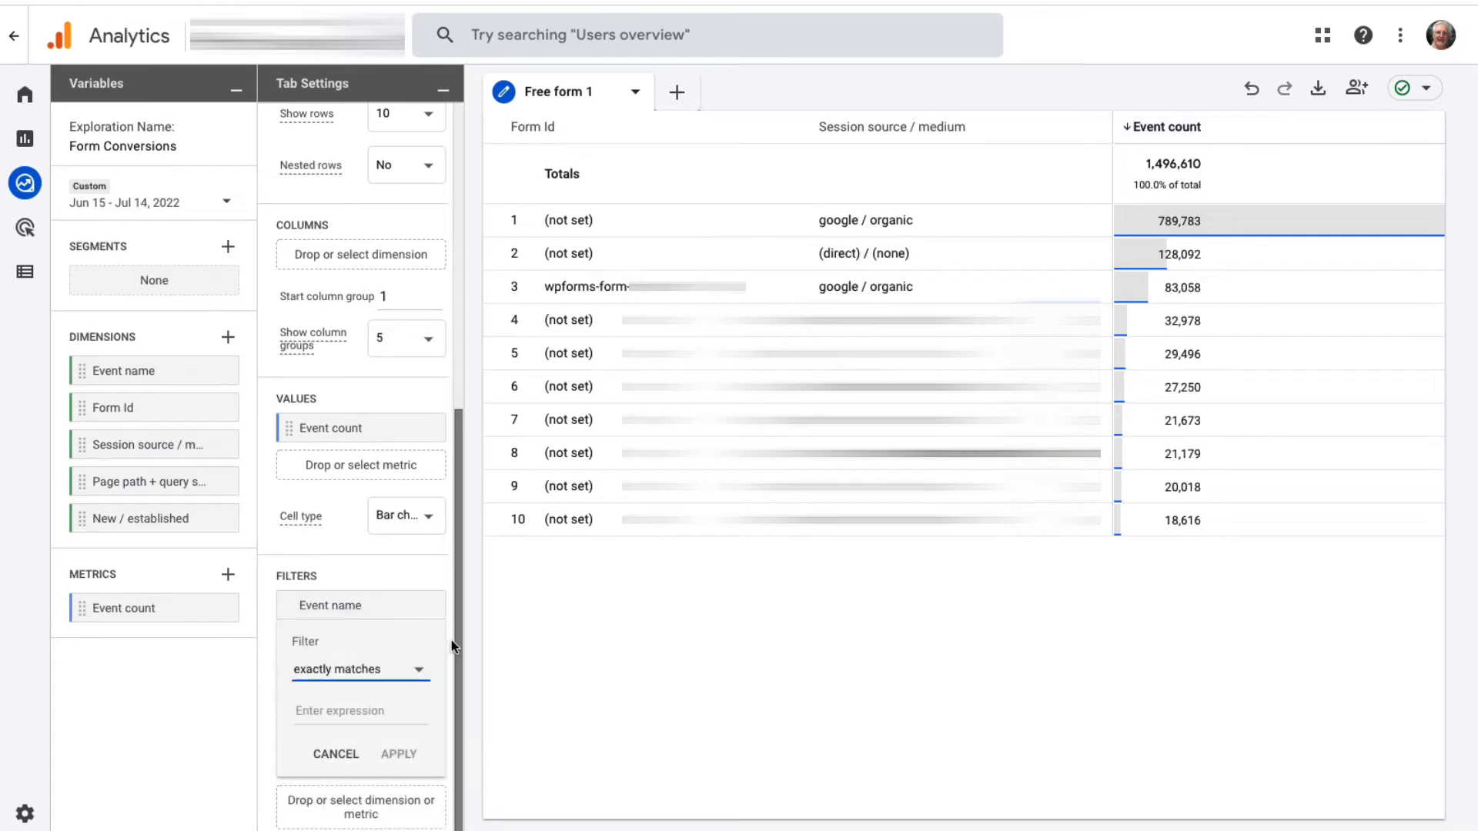
pyautogui.write('generate_lead')
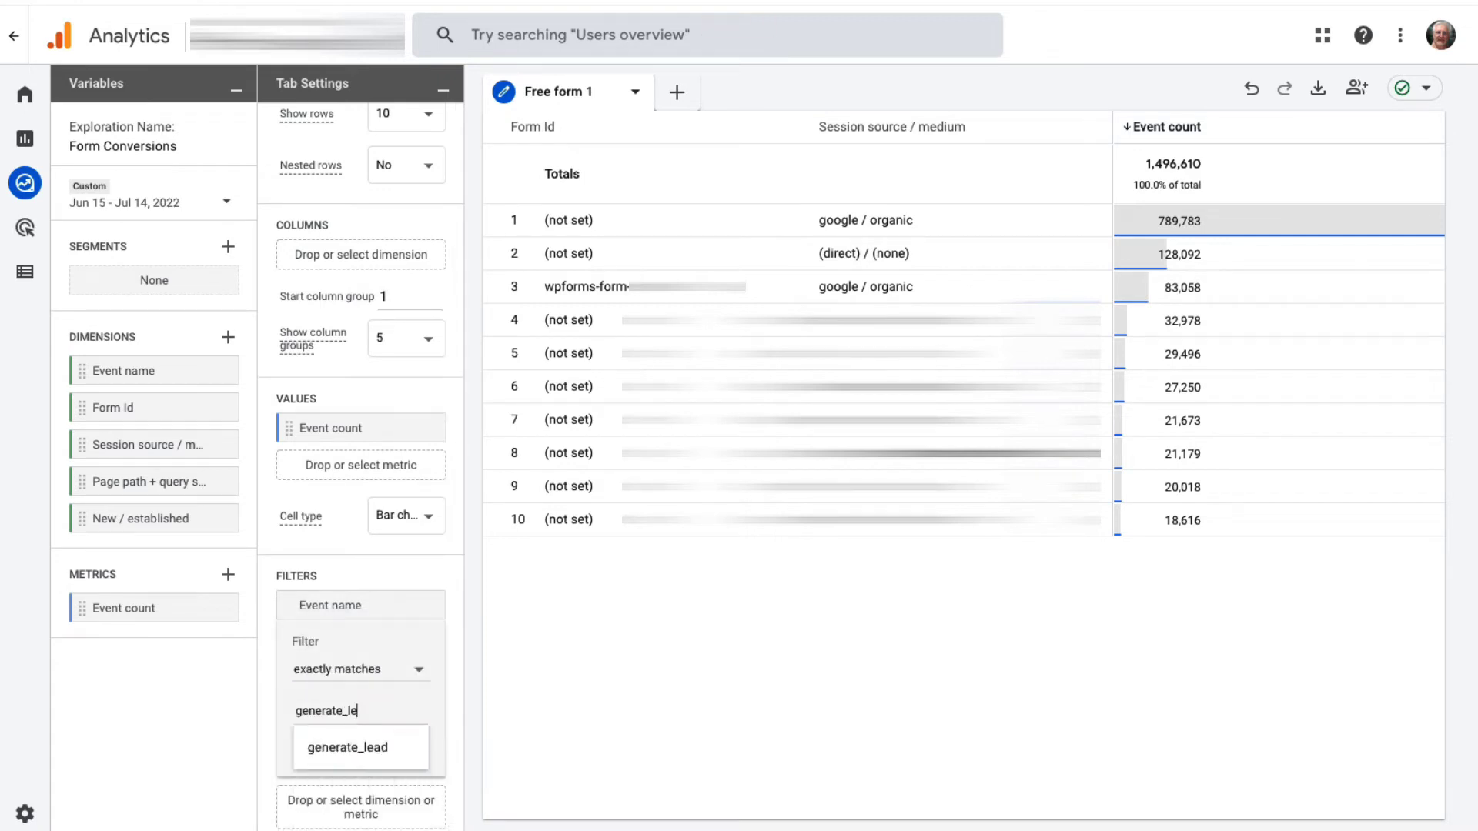
pyautogui.click(365, 750)
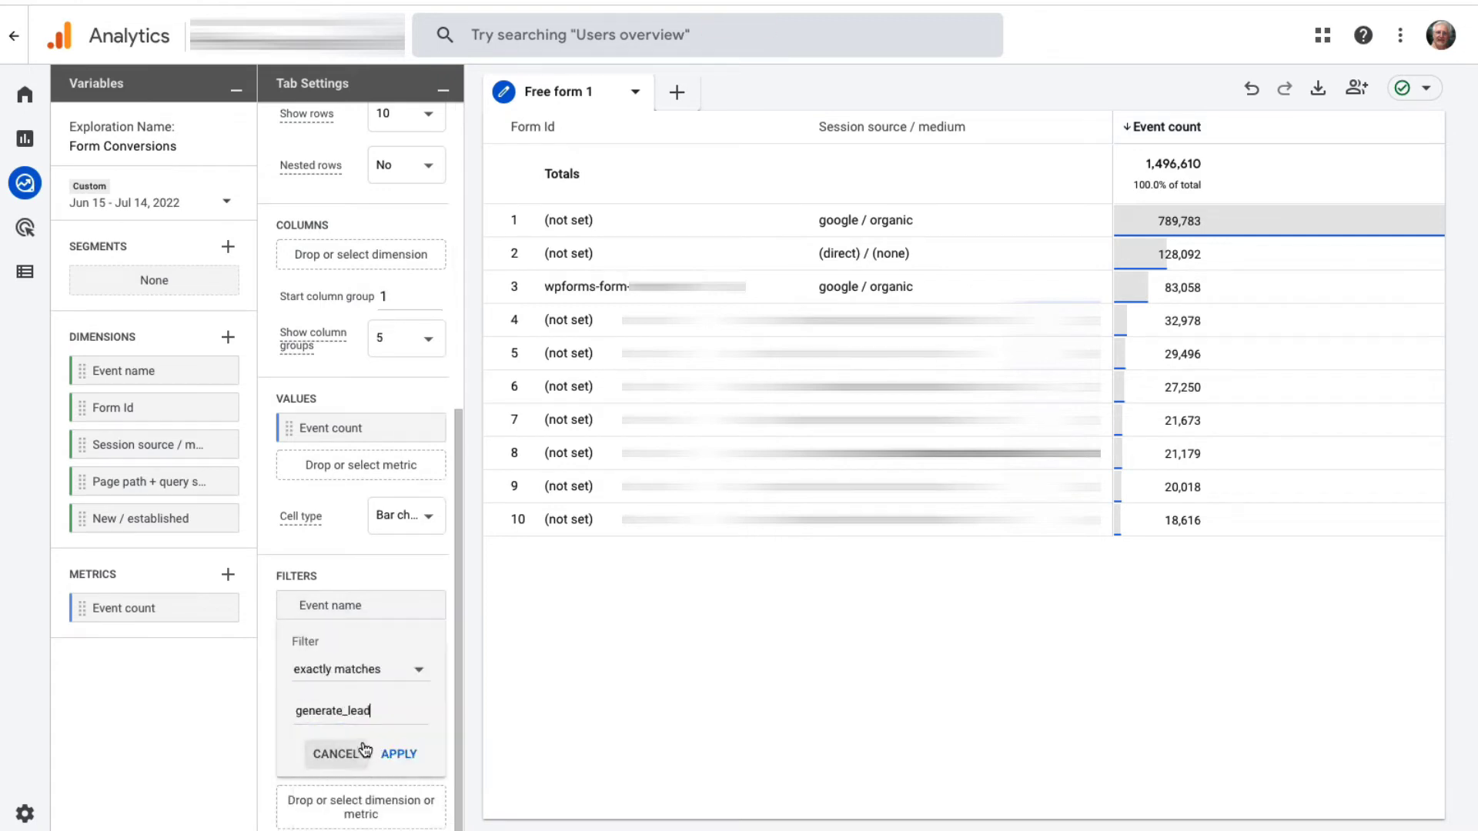
pyautogui.click(408, 755)
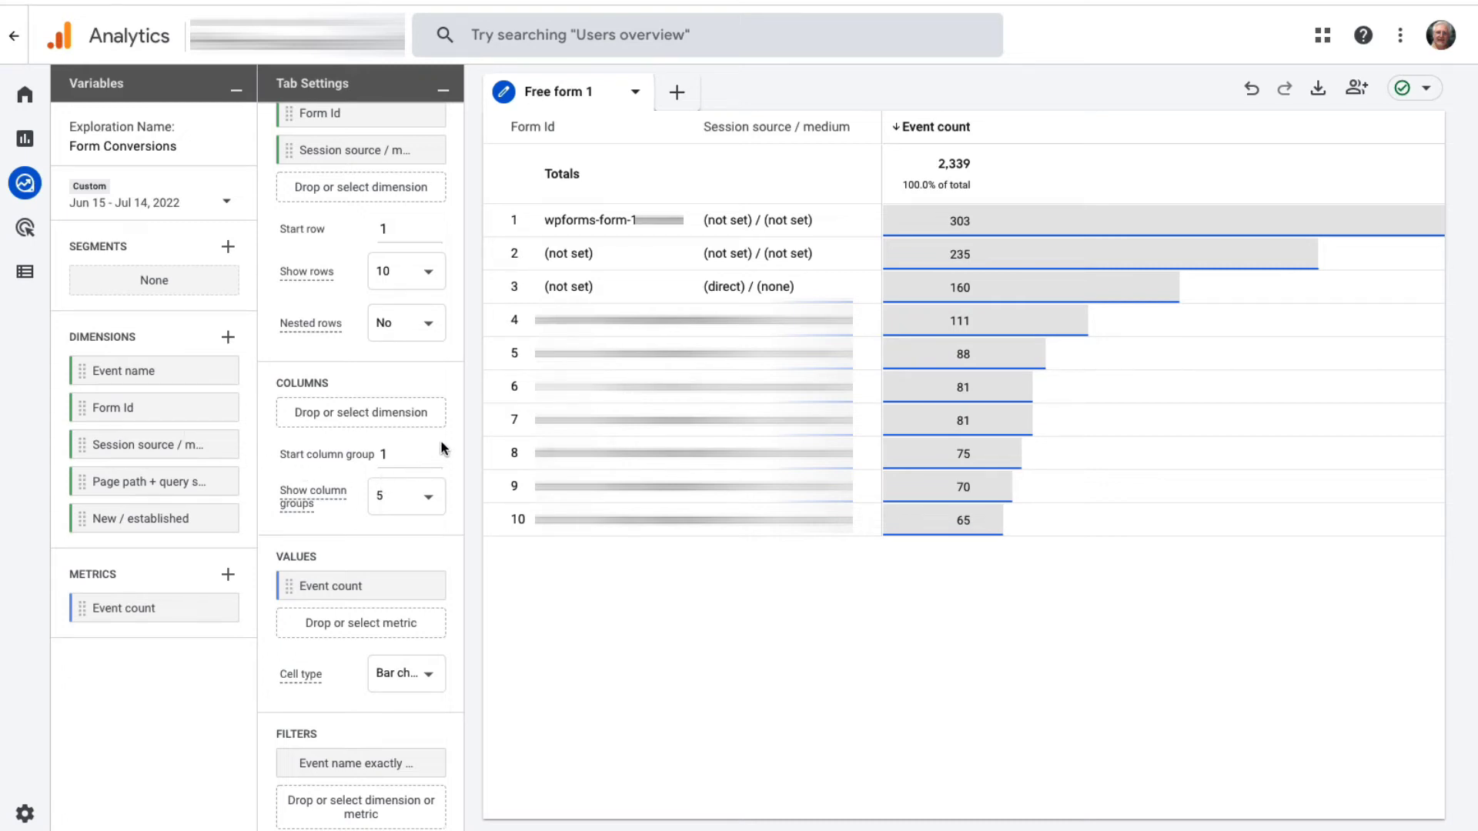
# Step: Remove Session source / medium from Rows, briefly add Page path + query string, then remove it
pyautogui.scroll(1, 439, 264)
pyautogui.scroll(2, 439, 264)
pyautogui.scroll(2, 443, 264)
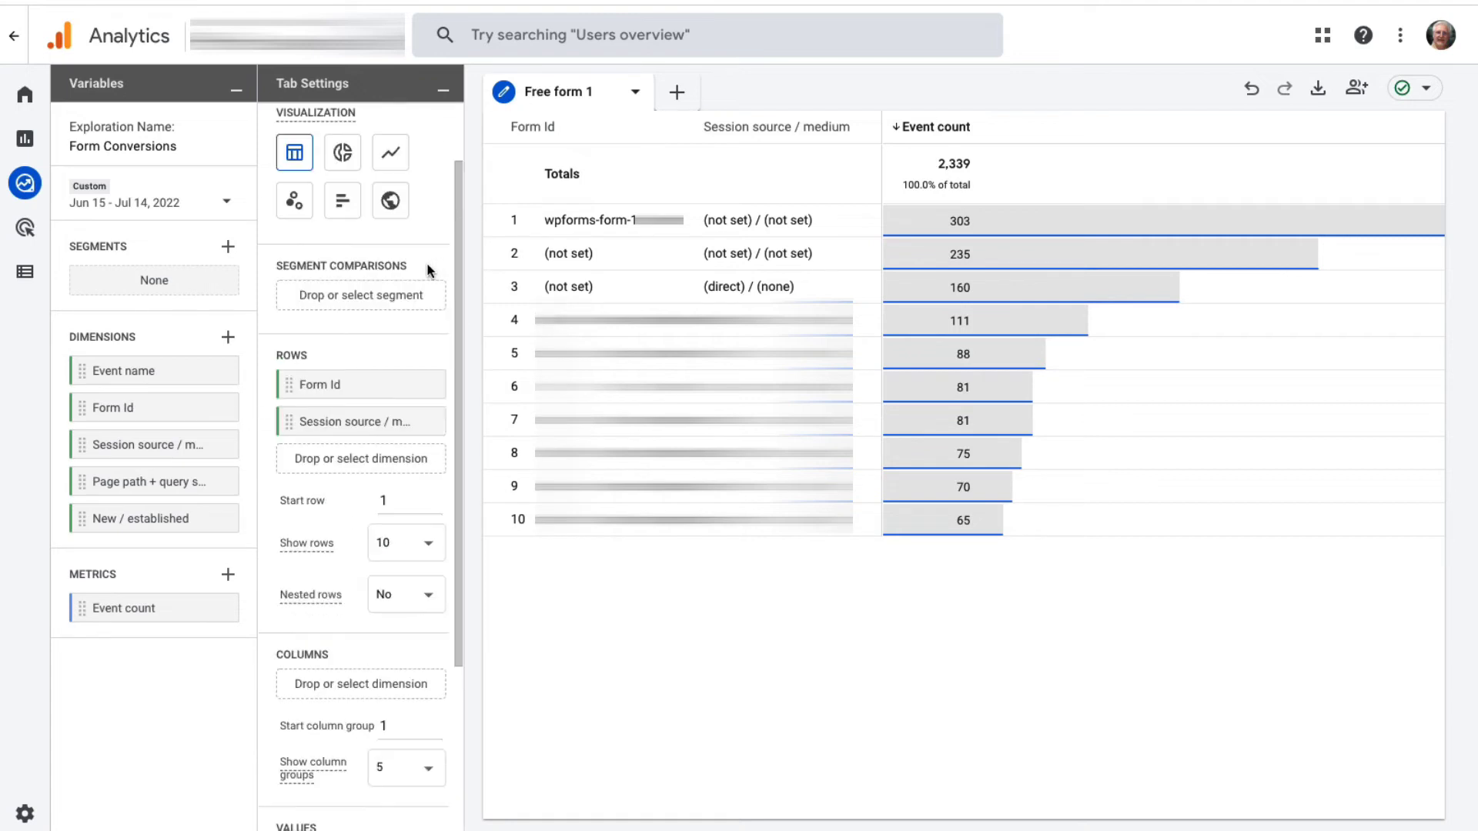
pyautogui.moveTo(346, 422)
pyautogui.click(422, 423)
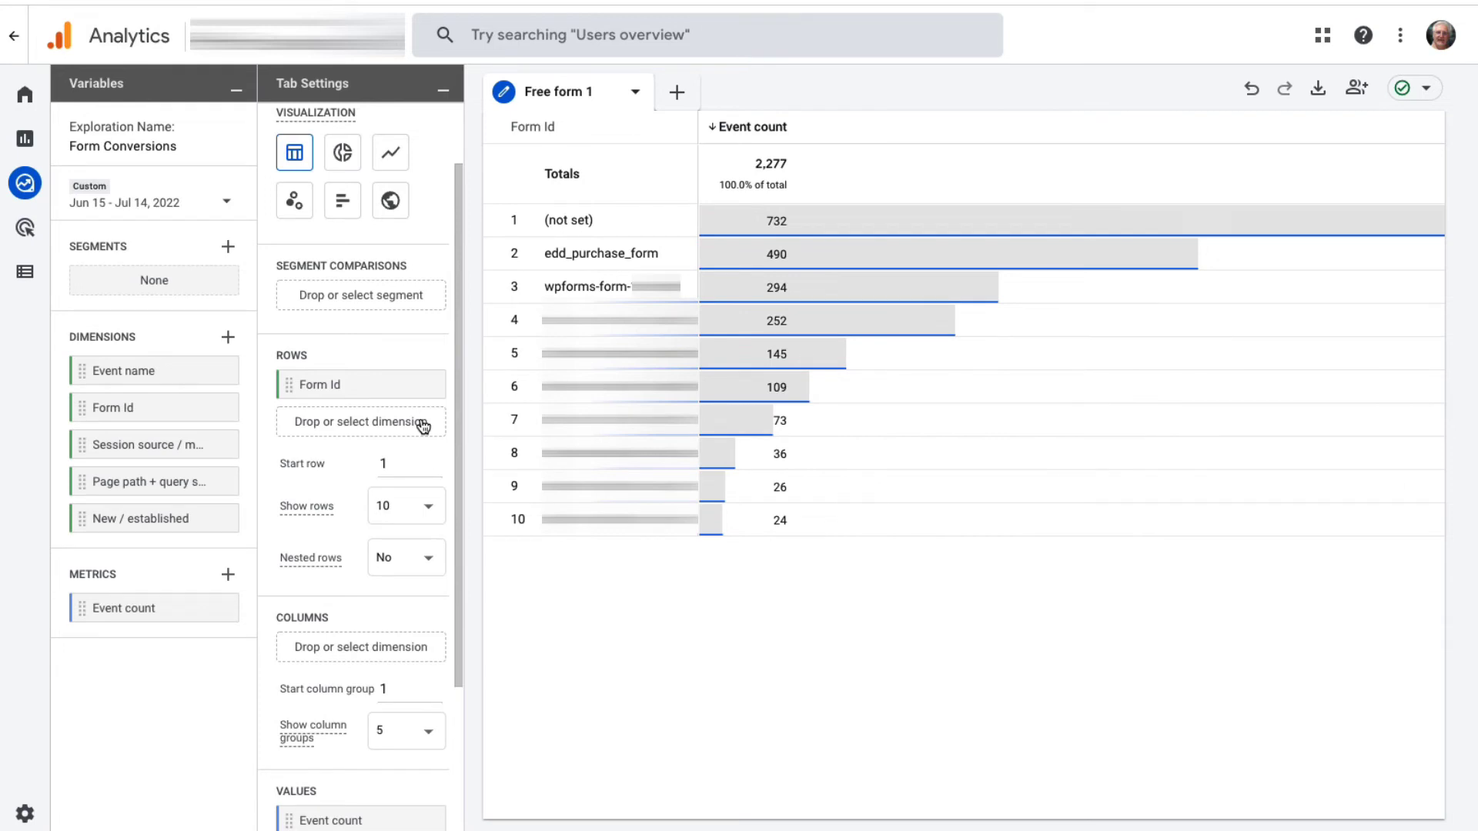
pyautogui.moveTo(85, 482); pyautogui.dragTo(297, 422)
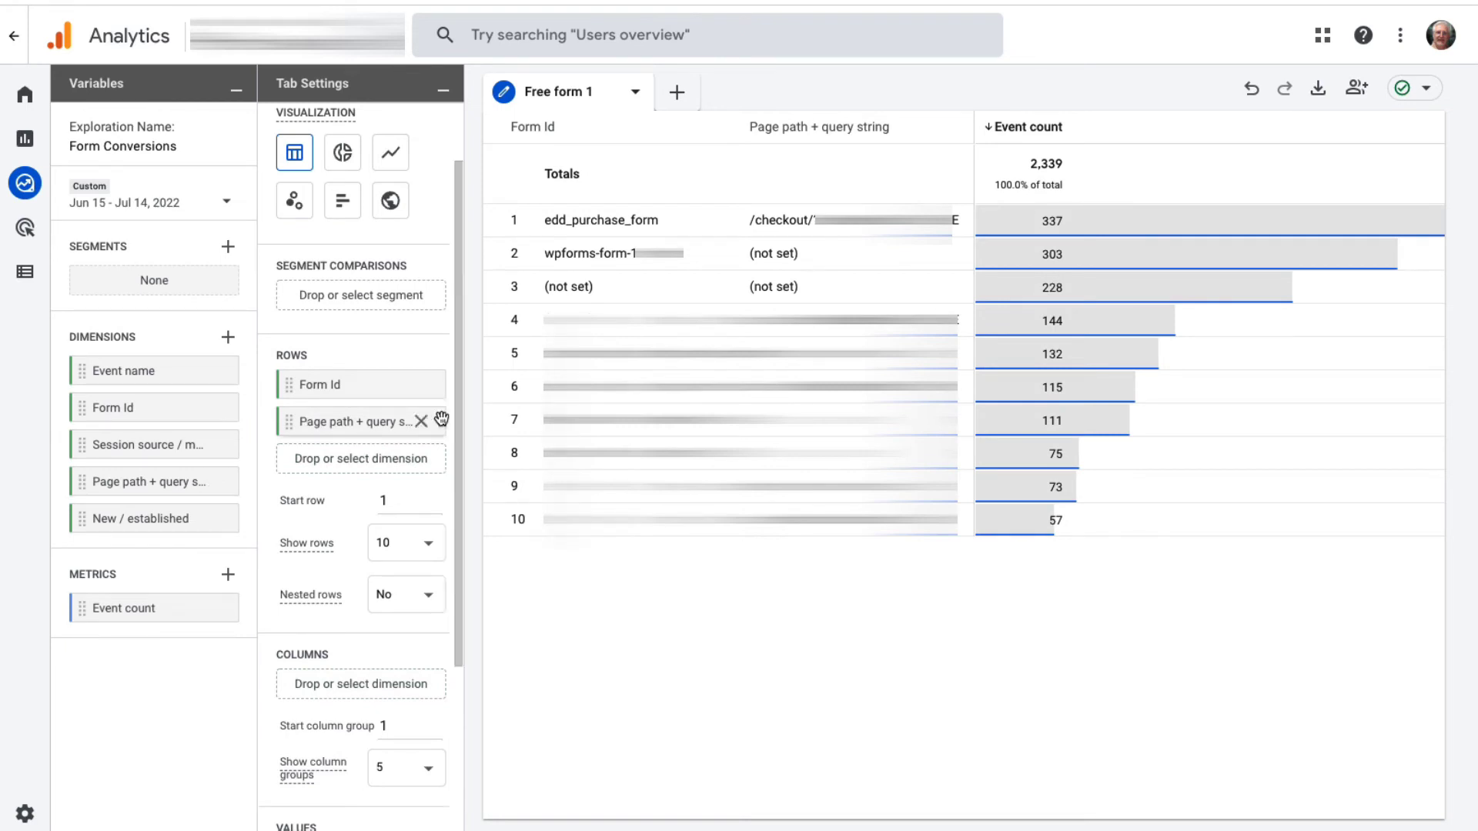
pyautogui.moveTo(420, 422)
pyautogui.click(422, 423)
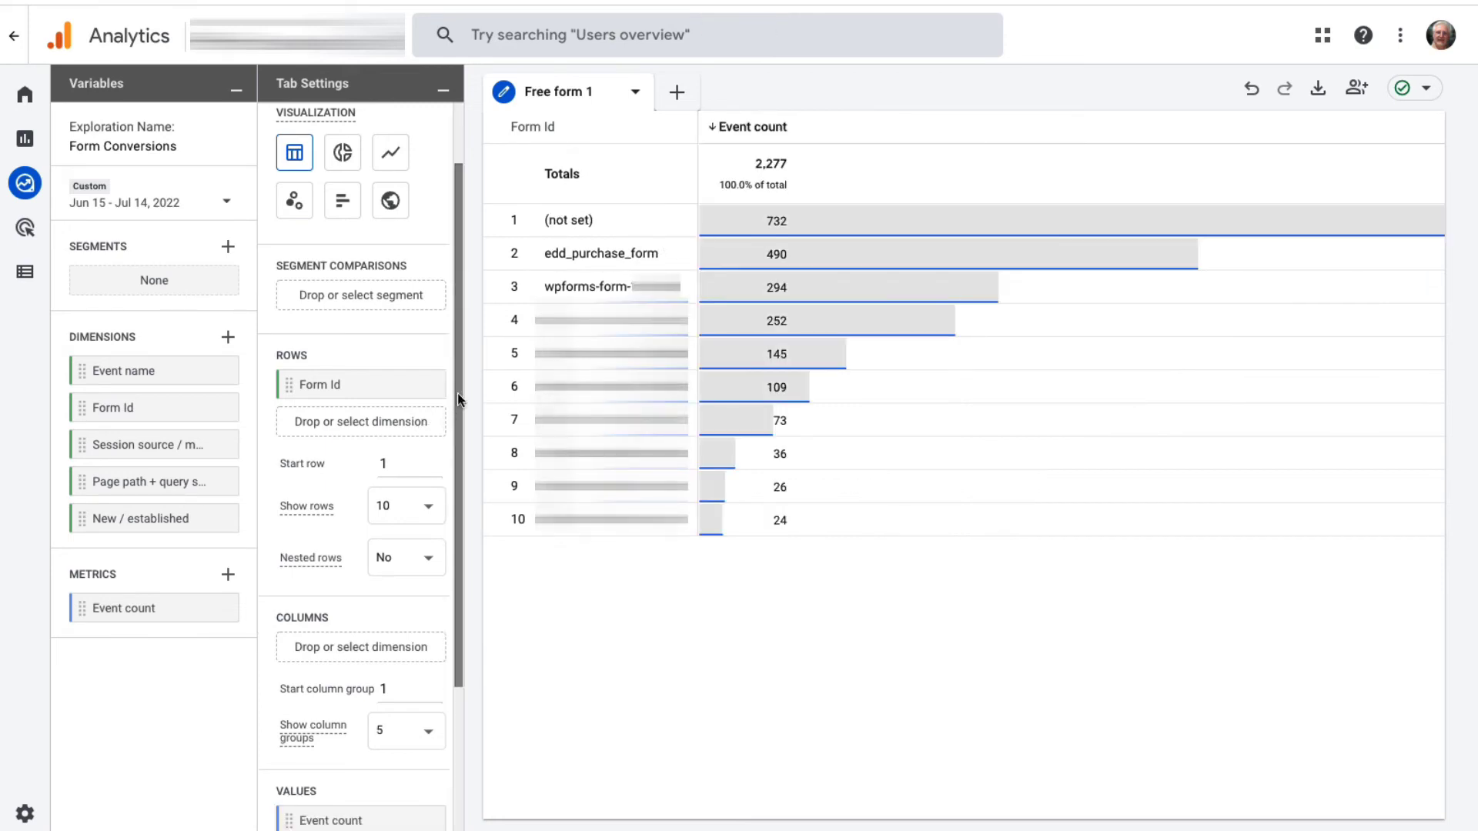
# Step: Add New / established as the exploration's column dimension so each form's event count splits by user type
pyautogui.moveTo(457, 394); pyautogui.dragTo(485, 543)
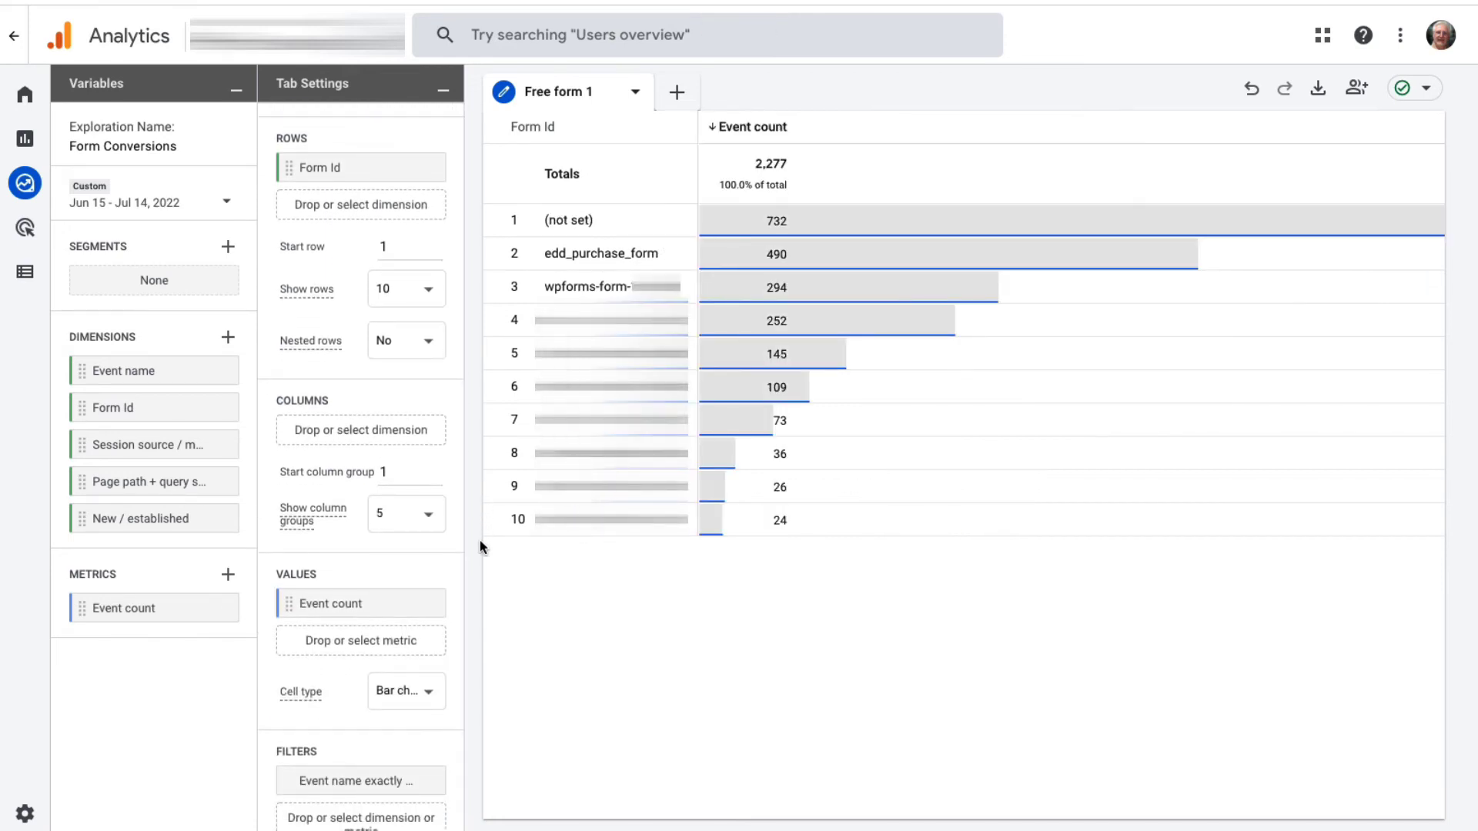
pyautogui.moveTo(138, 518); pyautogui.dragTo(293, 443)
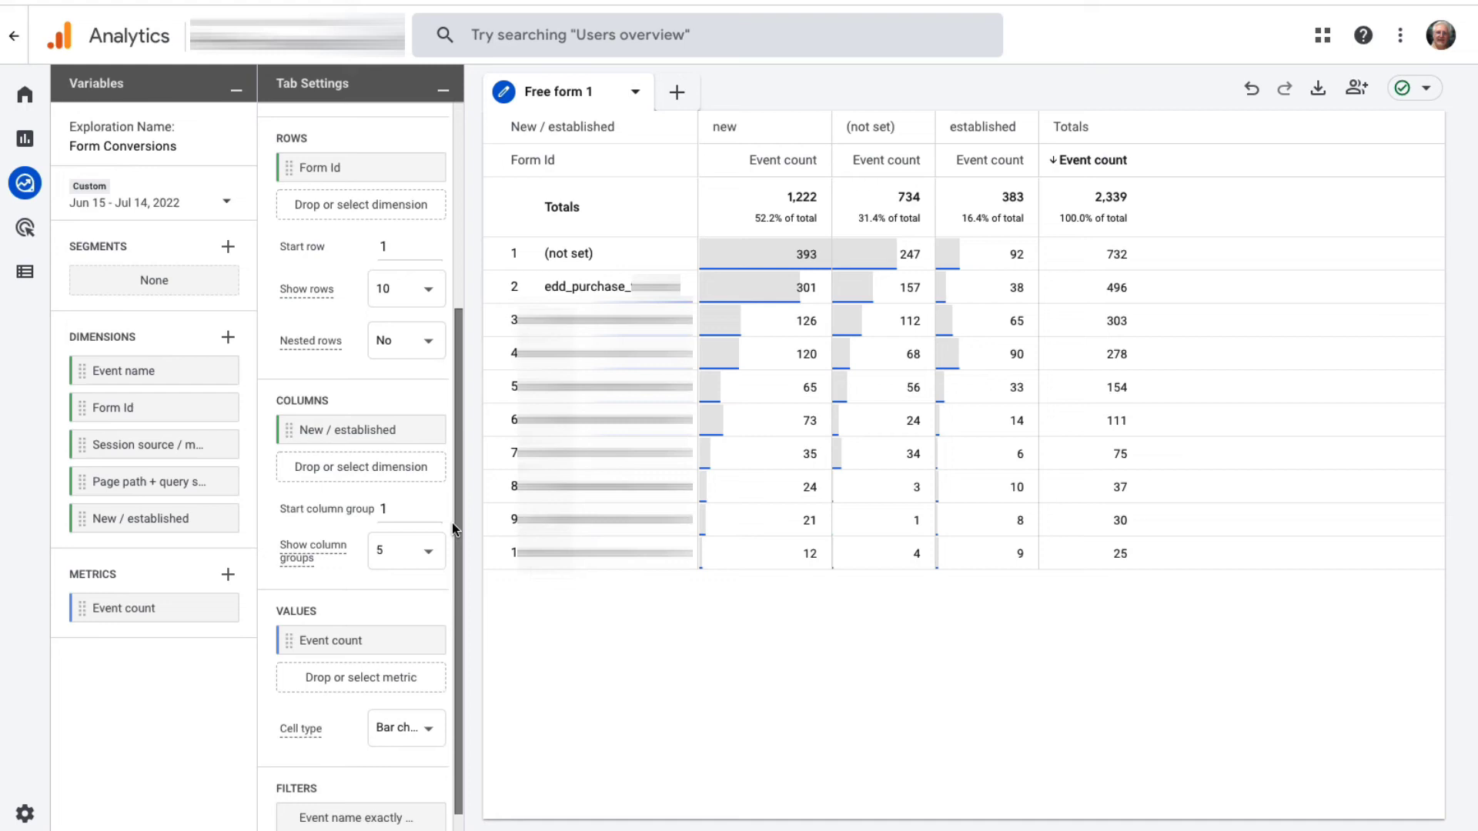
pyautogui.moveTo(451, 524); pyautogui.dragTo(451, 579)
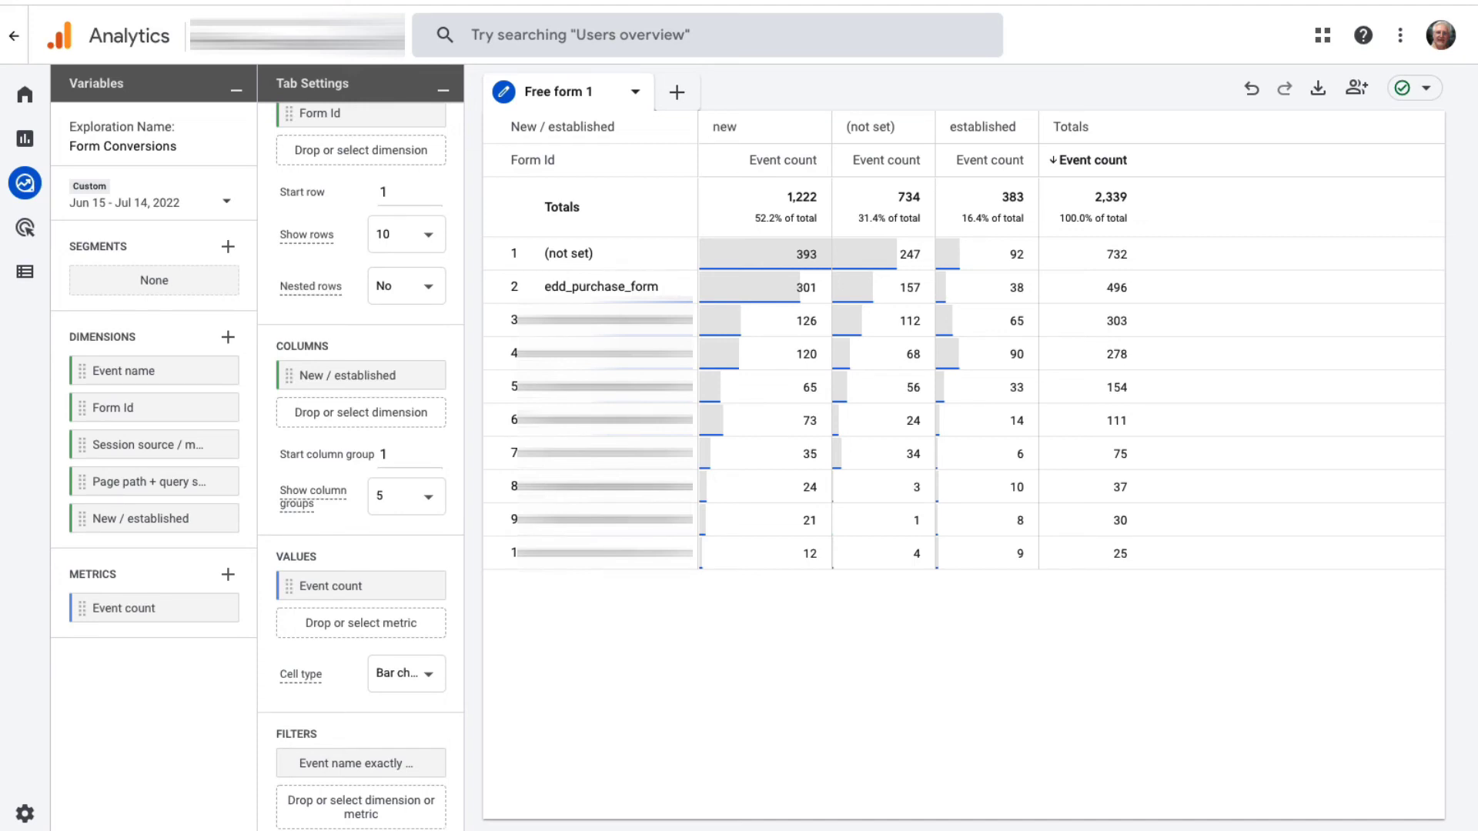
# Step: In Configure > Events, switch on Mark as conversion for generate_lead
pyautogui.moveTo(25, 271)
pyautogui.click(62, 271)
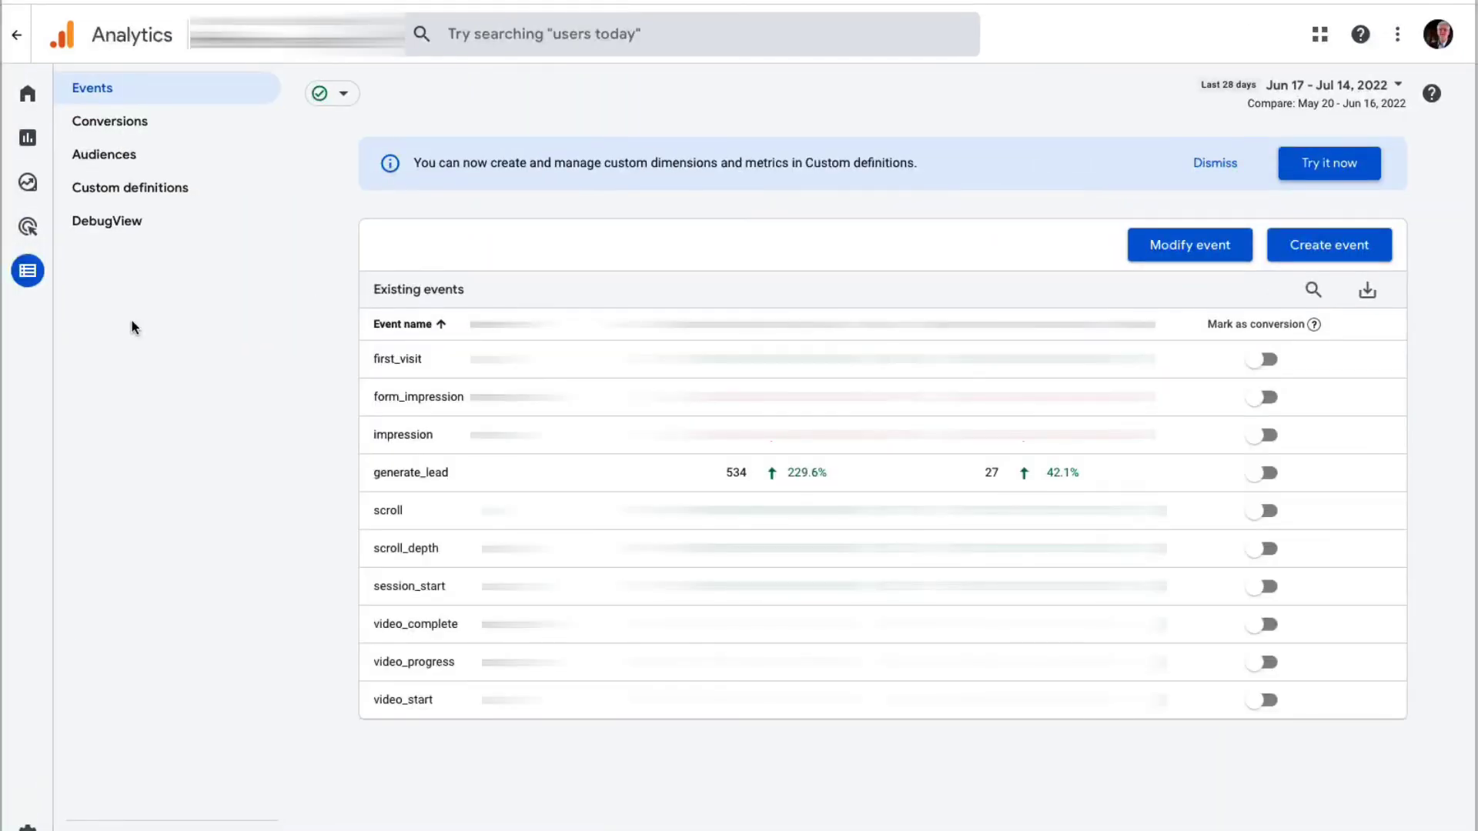
pyautogui.click(1271, 472)
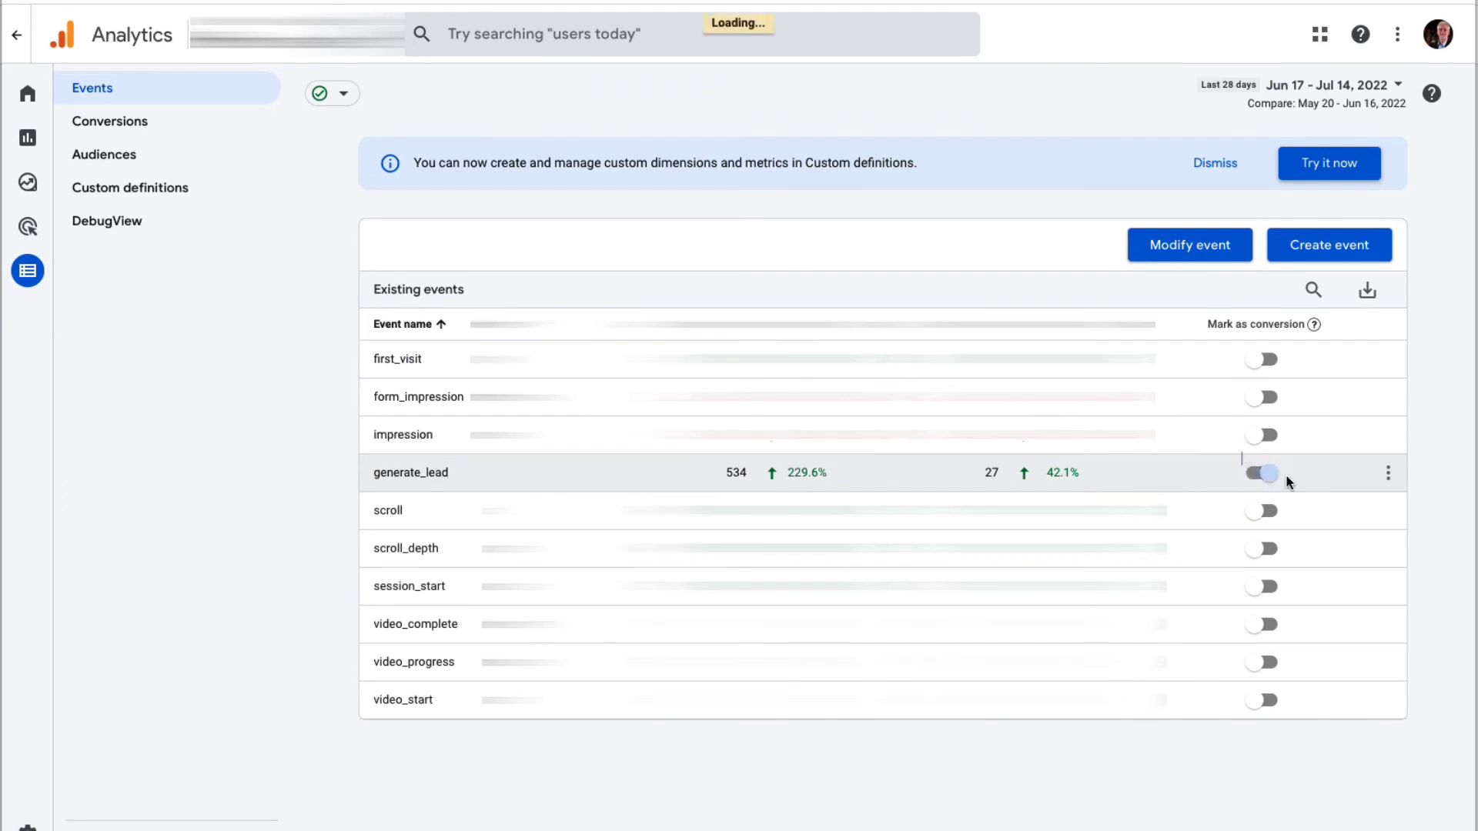